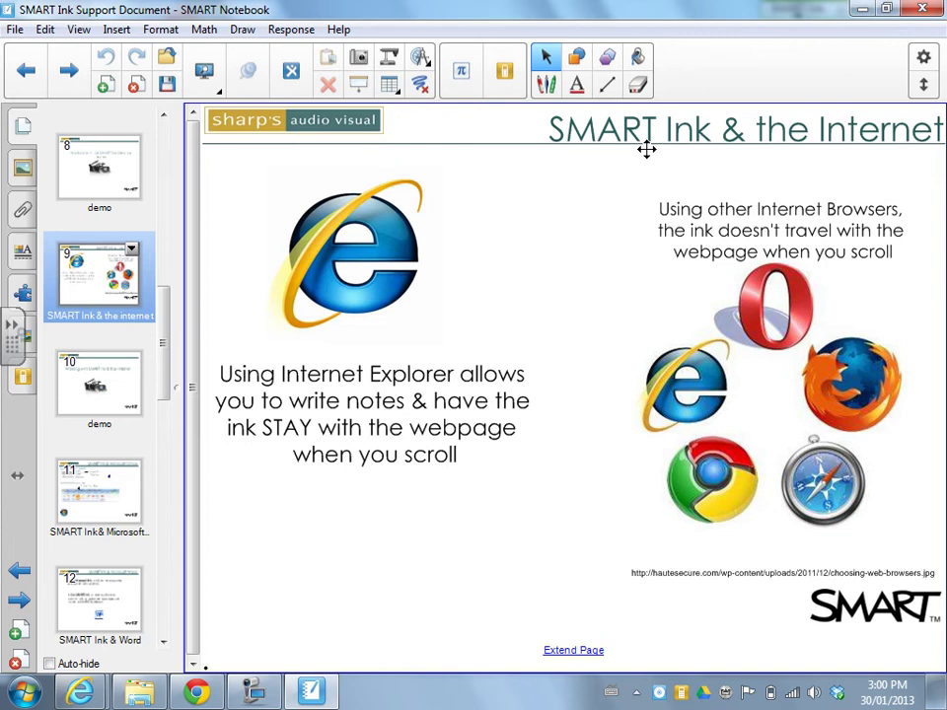
# Switch to the Google page in Internet Explorer and handwrite "dinosaur" in black ink below the search box.
pyautogui.moveTo(80, 694)
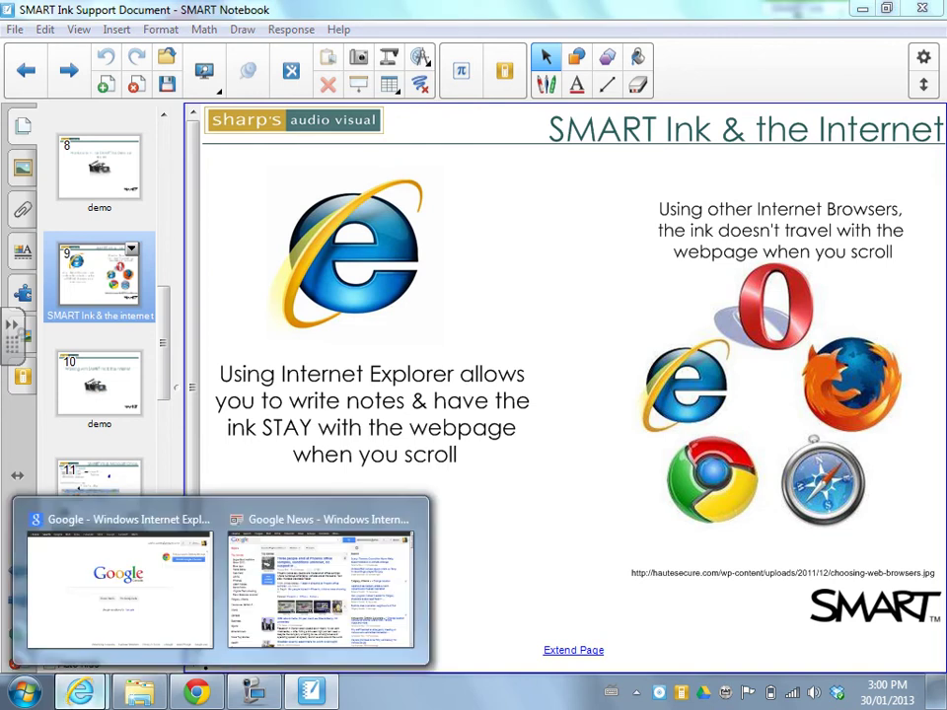
pyautogui.click(128, 592)
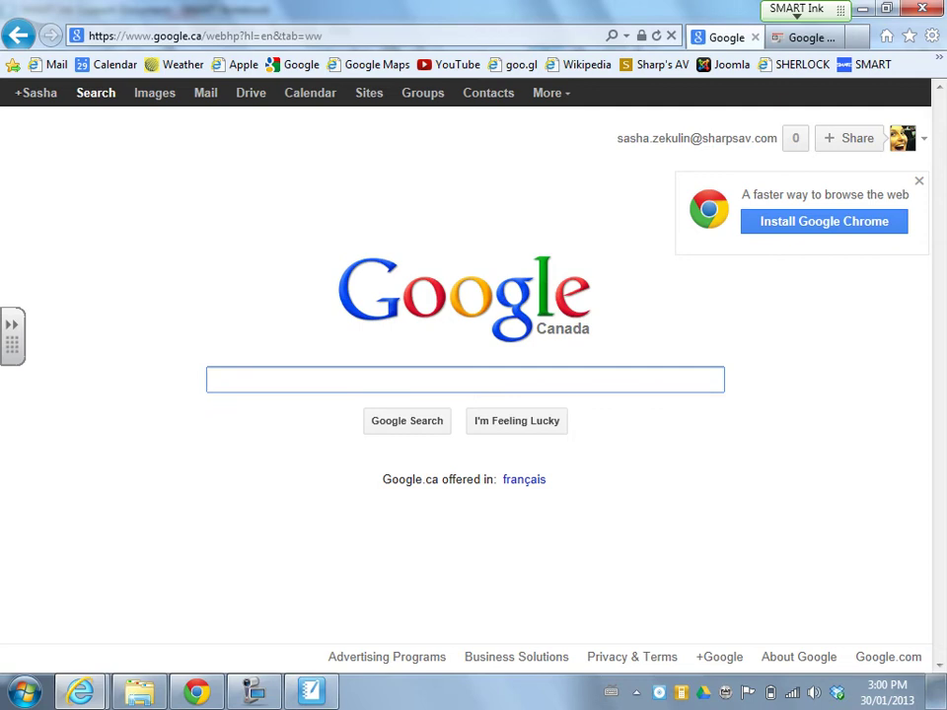
pyautogui.click(13, 325)
pyautogui.click(19, 186)
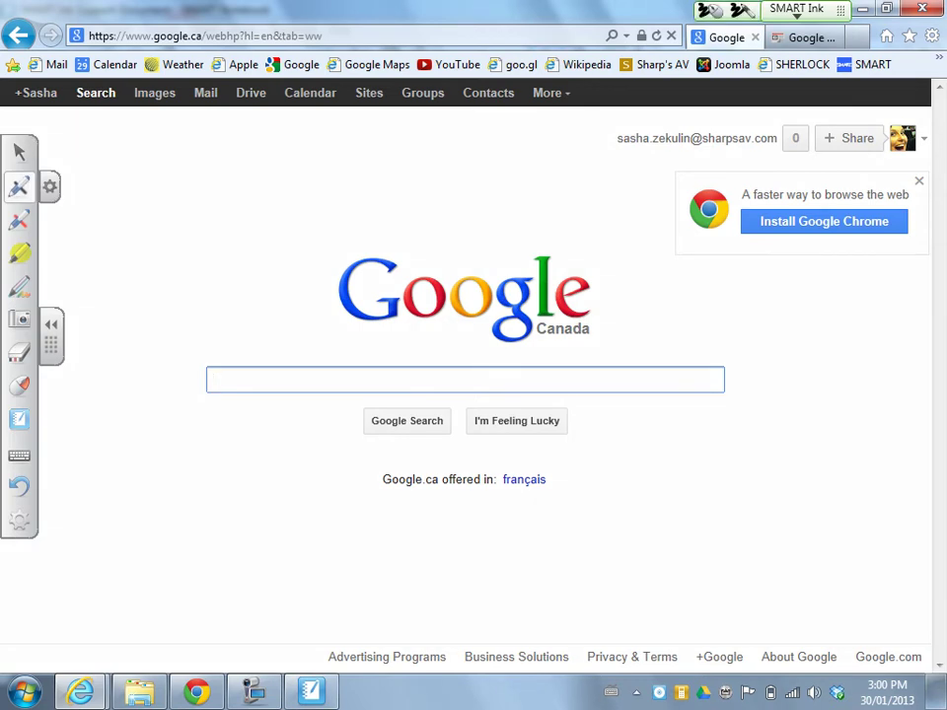
pyautogui.moveTo(486, 511)
pyautogui.mouseDown()
pyautogui.moveTo(467, 535)
pyautogui.moveTo(492, 546)
pyautogui.mouseUp()
pyautogui.moveTo(503, 535)
pyautogui.mouseDown()
pyautogui.moveTo(505, 551)
pyautogui.moveTo(552, 548)
pyautogui.mouseUp()
pyautogui.click(501, 525)
pyautogui.moveTo(571, 533)
pyautogui.mouseDown()
pyautogui.moveTo(558, 540)
pyautogui.moveTo(575, 556)
pyautogui.moveTo(678, 554)
pyautogui.moveTo(708, 519)
pyautogui.mouseUp()
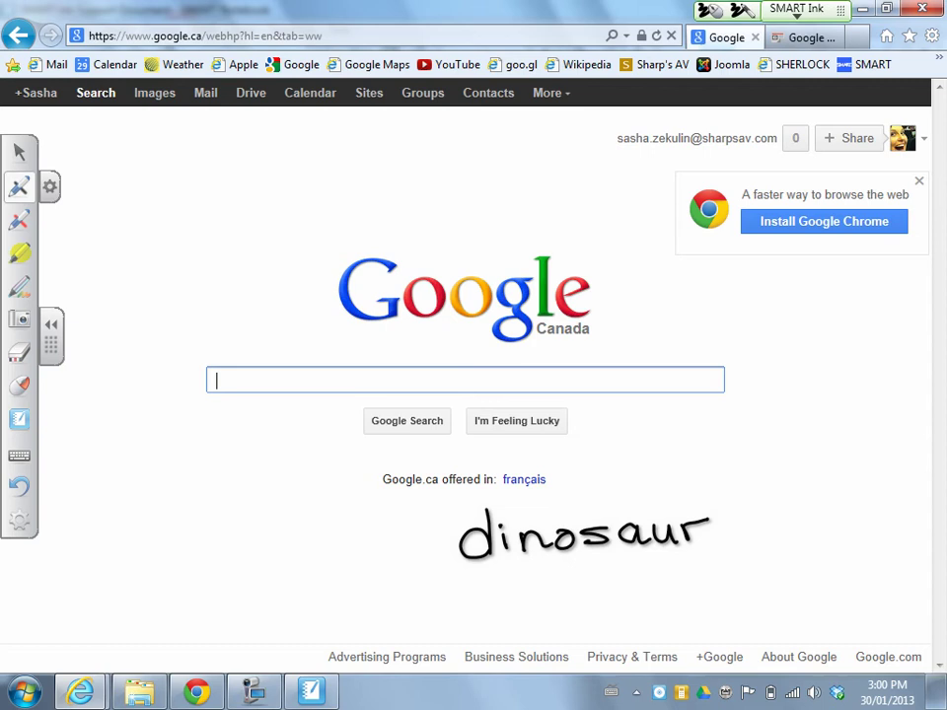
# Insert the handwritten "dinosaur" note as text in the Google search box and run the search.
pyautogui.click(19, 152)
pyautogui.click(51, 336)
pyautogui.click(583, 534)
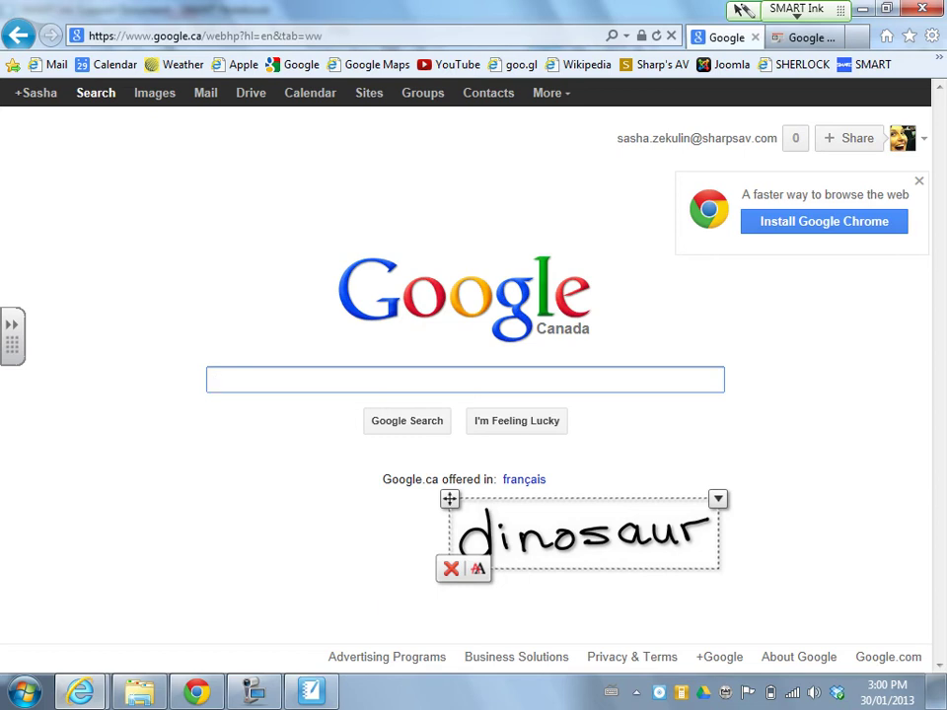
pyautogui.click(477, 568)
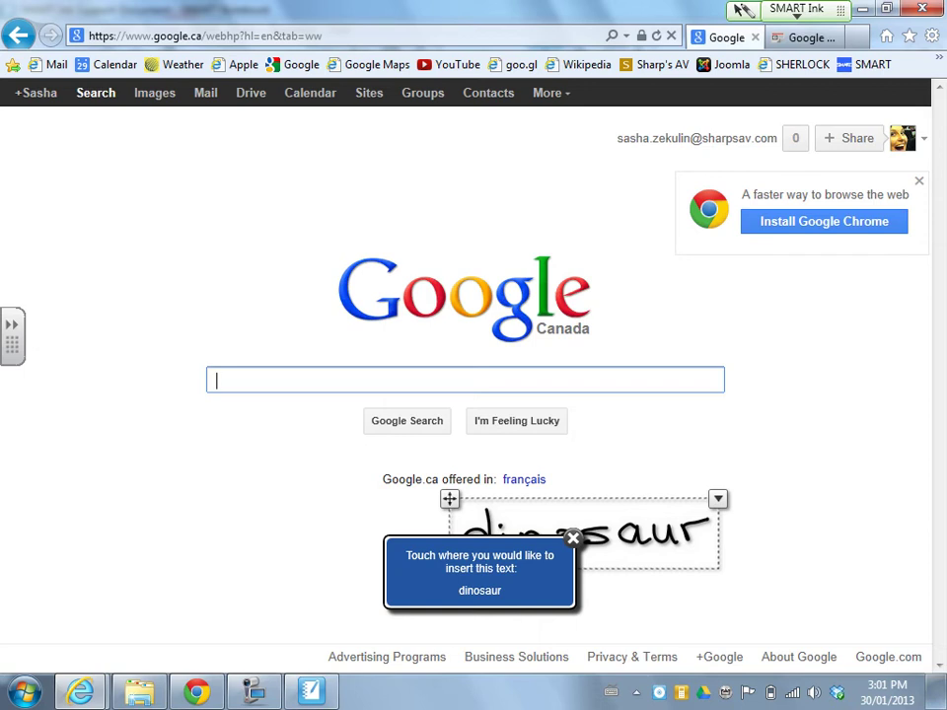
pyautogui.click(230, 379)
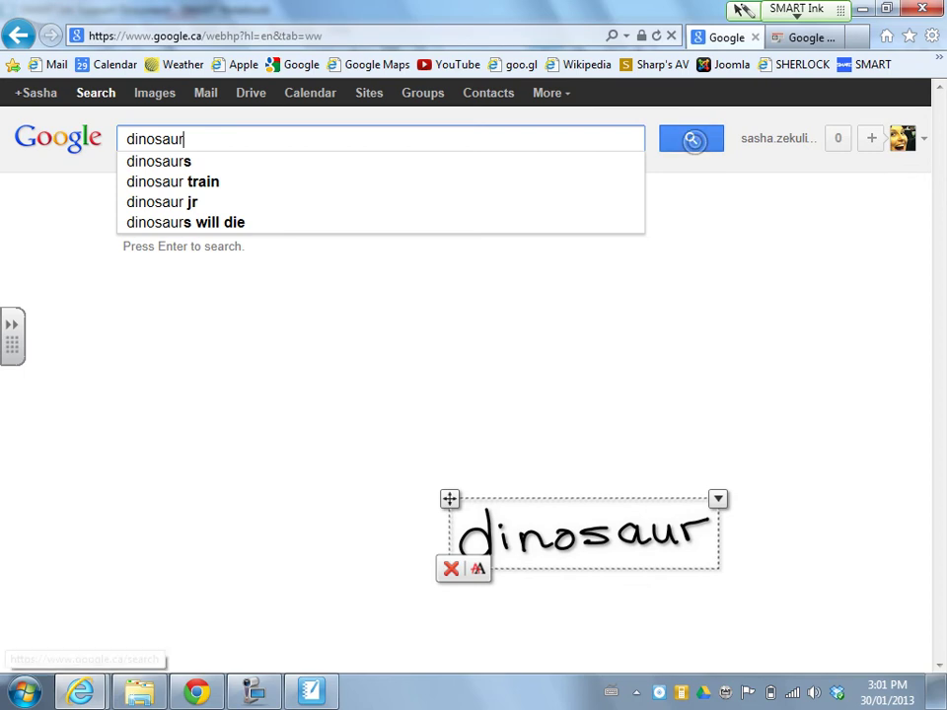
pyautogui.press('Return')
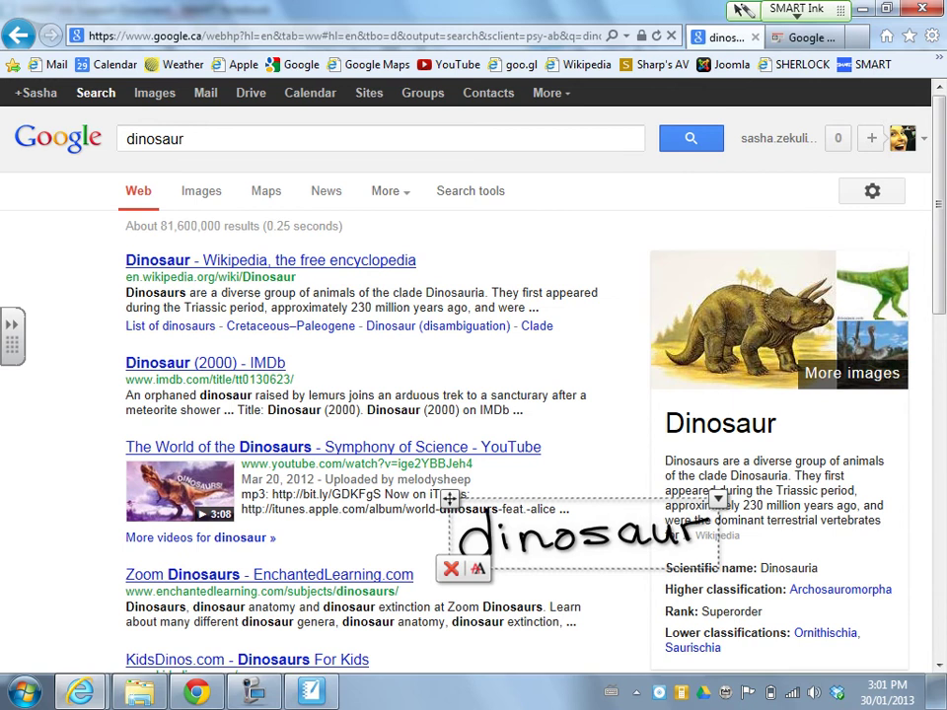
# Delete the handwritten dinosaur note from the results page and go back to the Google home page.
pyautogui.press('Delete')
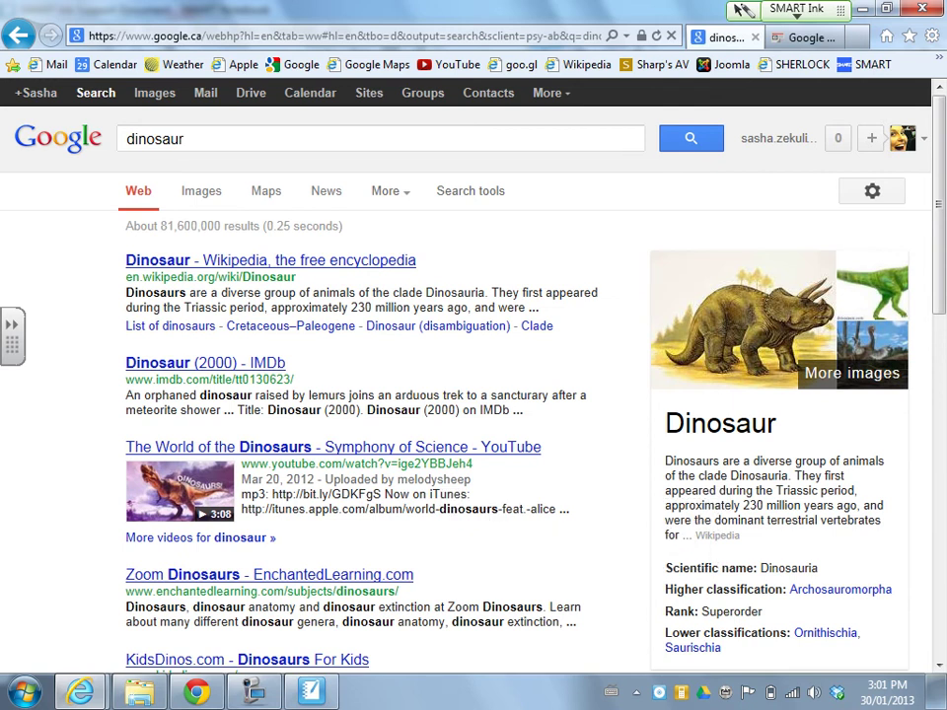
pyautogui.hotkey('alt', 'Left')
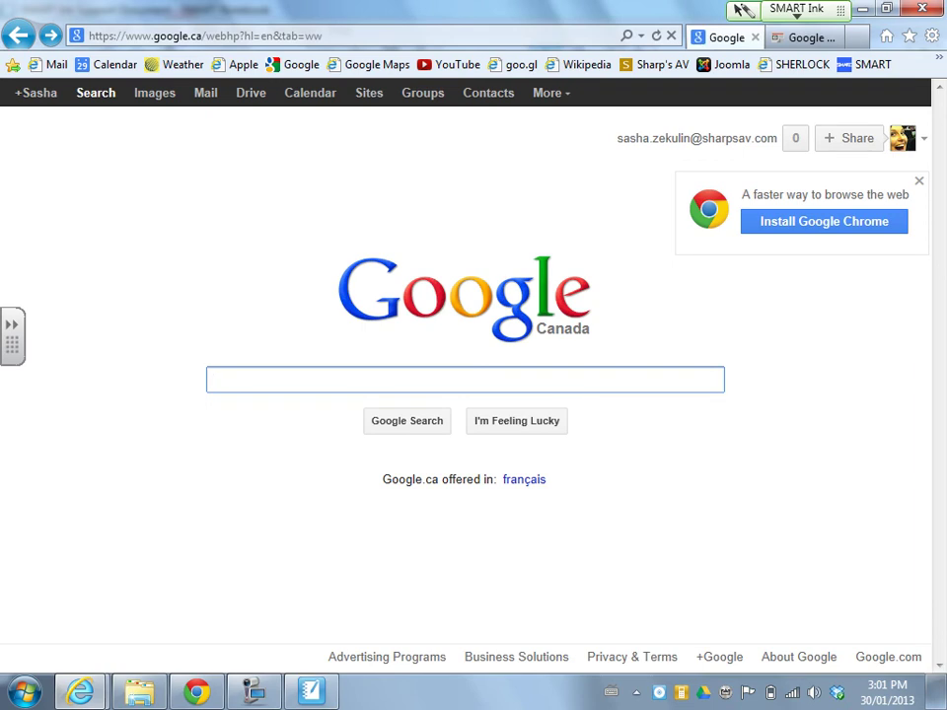
# Enable "Clear ink notes after they're inserted as text" in the SMART Ink settings.
pyautogui.click(796, 14)
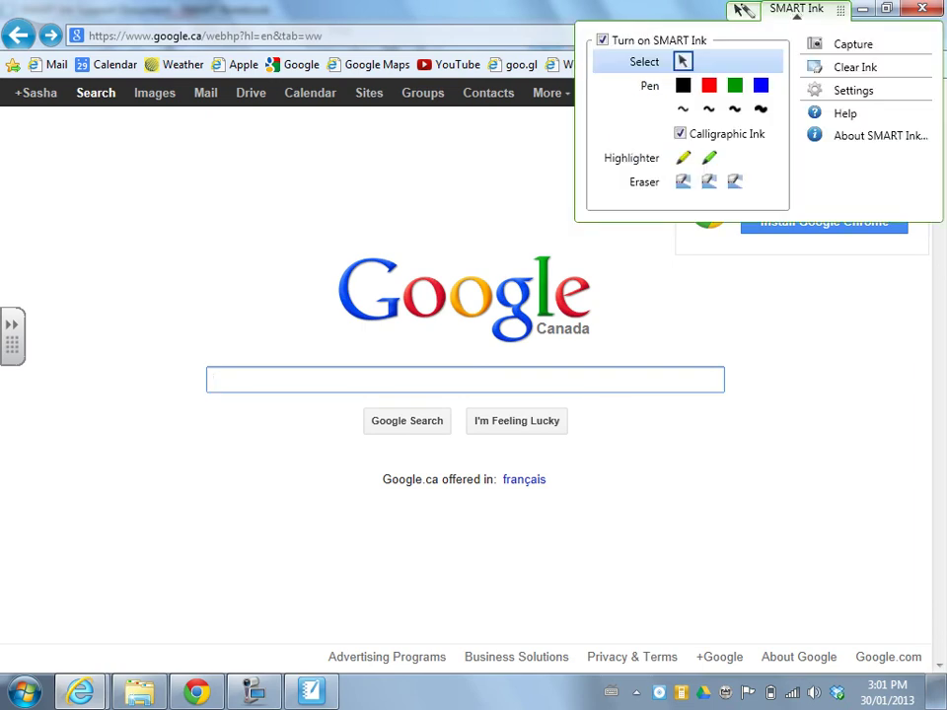
pyautogui.click(849, 90)
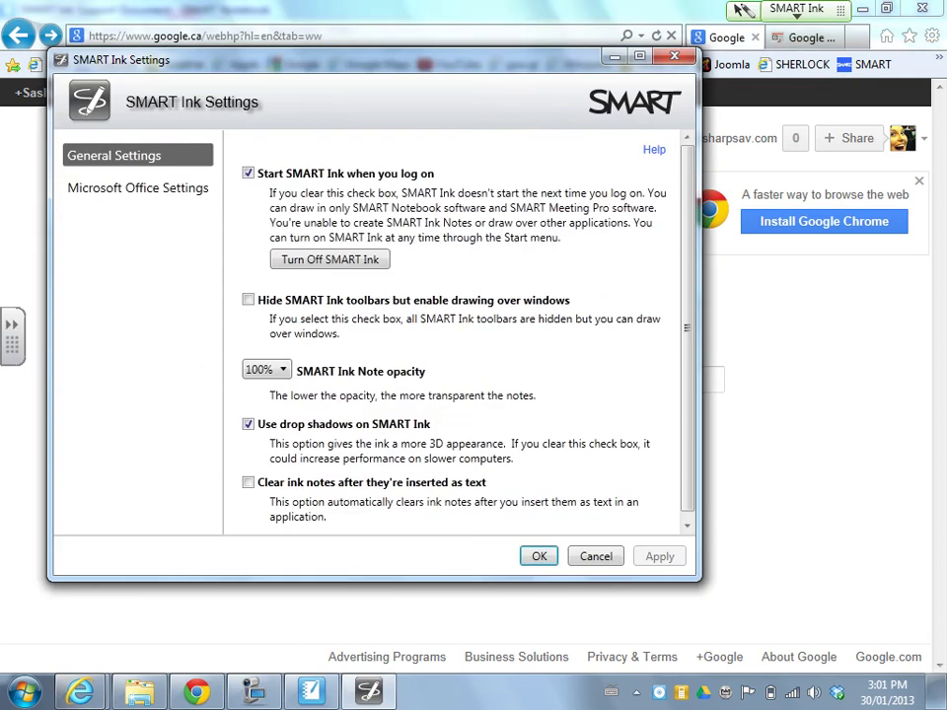
pyautogui.click(248, 483)
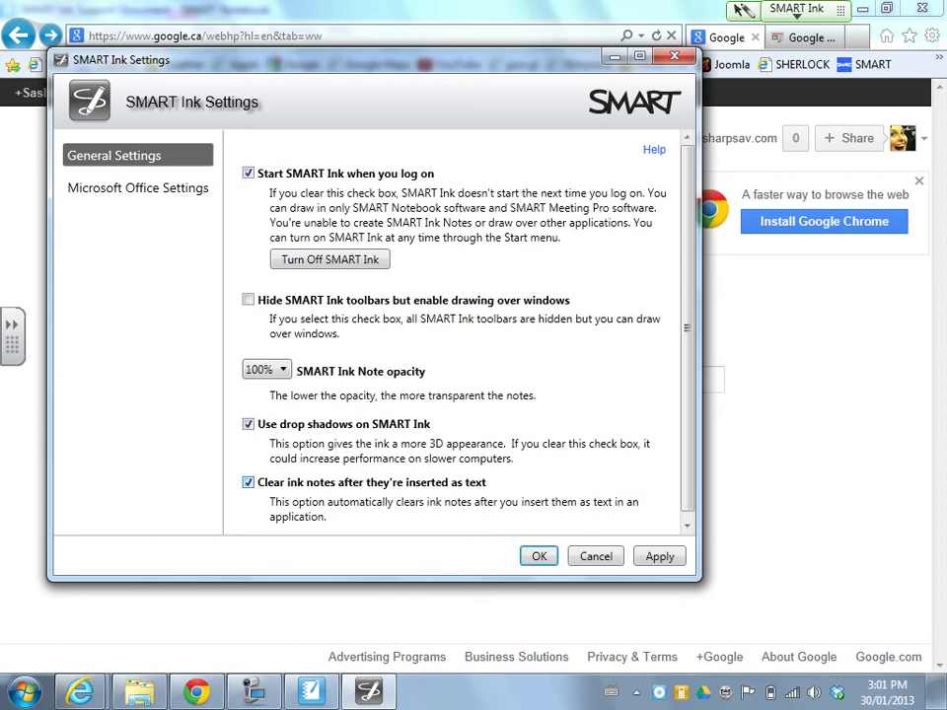
pyautogui.press('Return')
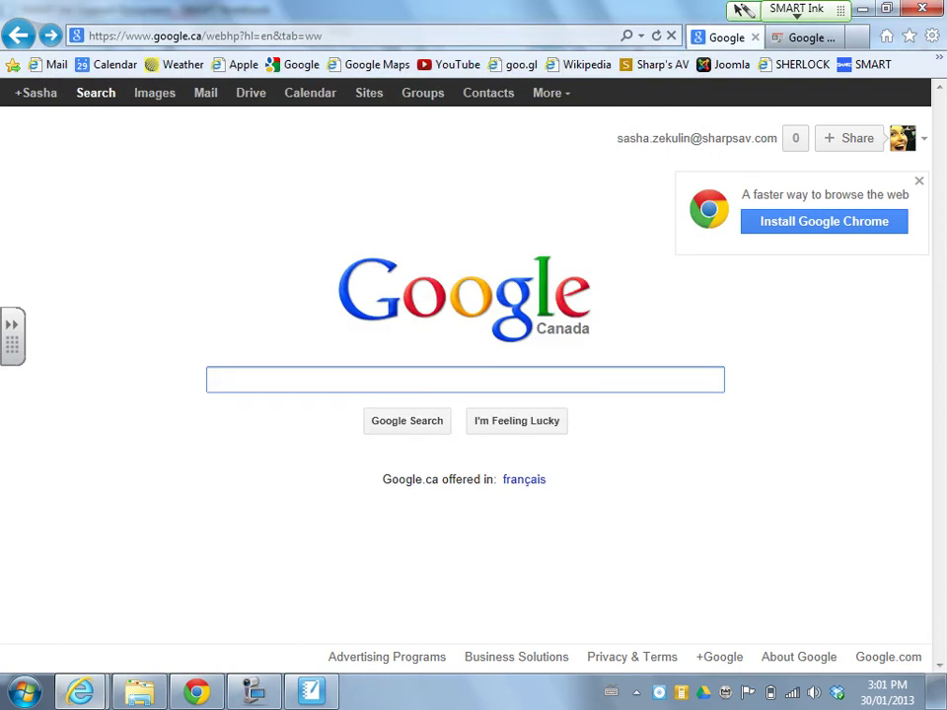
# Handwrite "polar bears" in black ink below the search box and search Google with the note inserted as text.
pyautogui.click(19, 187)
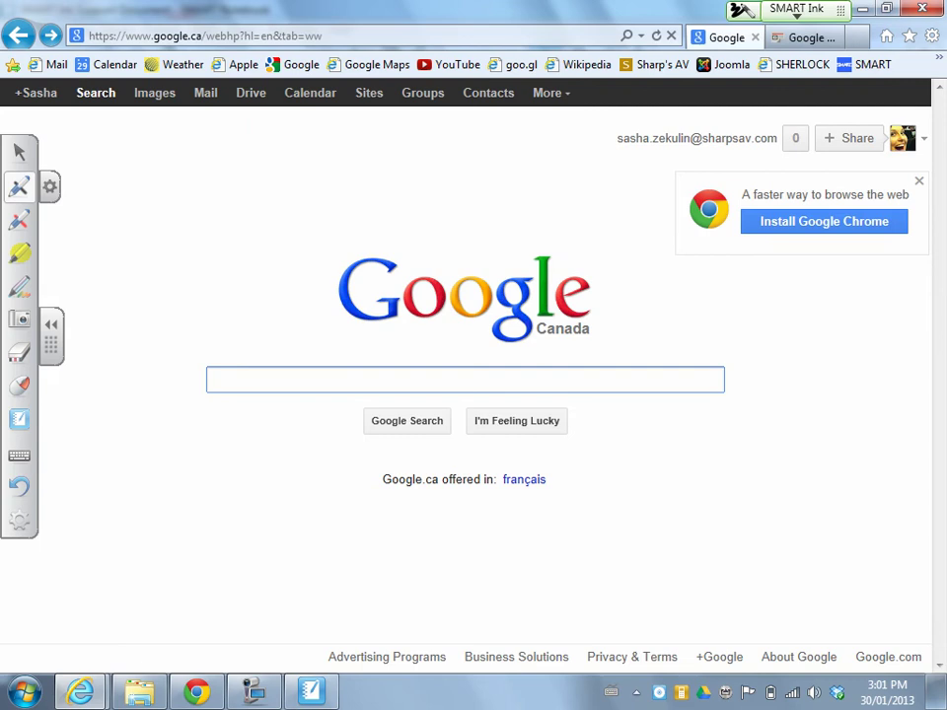
pyautogui.moveTo(382, 533)
pyautogui.mouseDown()
pyautogui.moveTo(389, 571)
pyautogui.moveTo(391, 548)
pyautogui.moveTo(438, 531)
pyautogui.moveTo(458, 541)
pyautogui.mouseUp()
pyautogui.moveTo(489, 528)
pyautogui.mouseDown()
pyautogui.moveTo(480, 526)
pyautogui.moveTo(498, 540)
pyautogui.moveTo(521, 527)
pyautogui.mouseUp()
pyautogui.moveTo(555, 507)
pyautogui.mouseDown()
pyautogui.moveTo(559, 541)
pyautogui.moveTo(654, 540)
pyautogui.moveTo(690, 518)
pyautogui.moveTo(670, 540)
pyautogui.mouseUp()
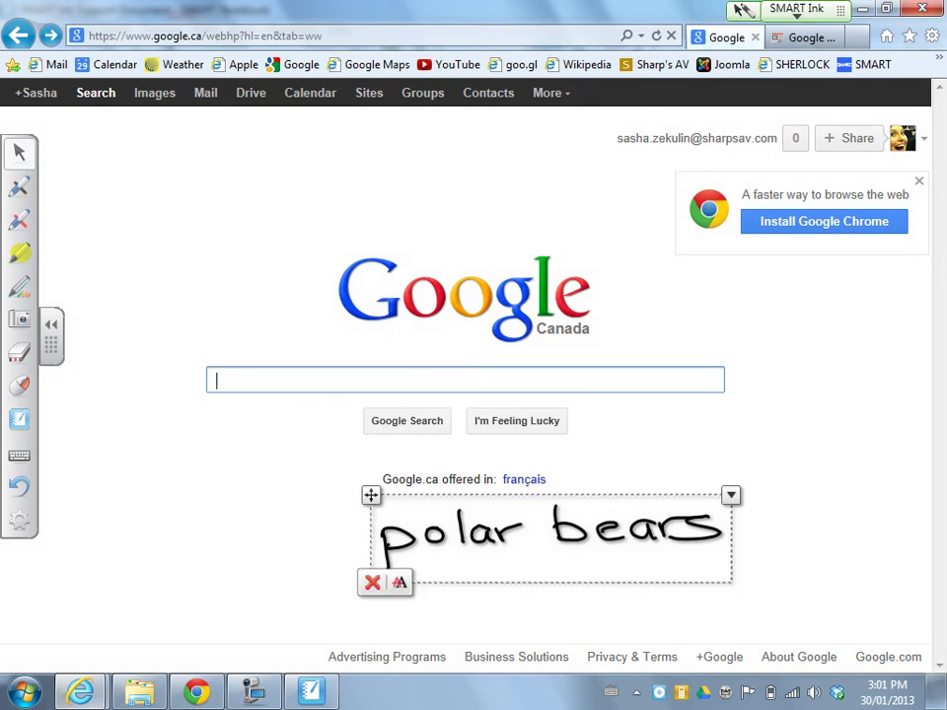
pyautogui.click(399, 582)
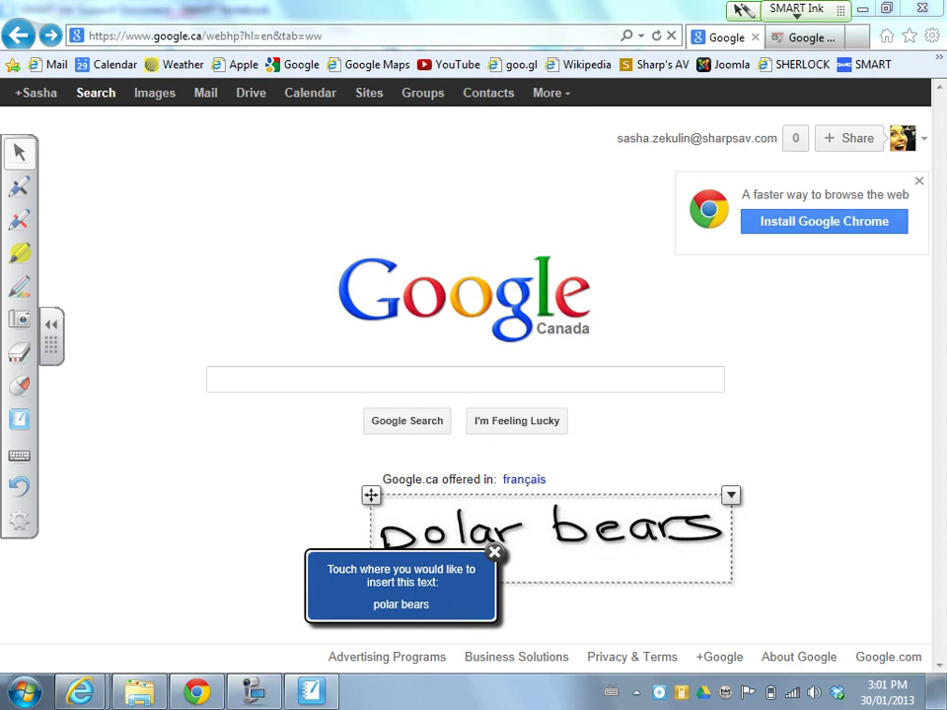
pyautogui.click(249, 381)
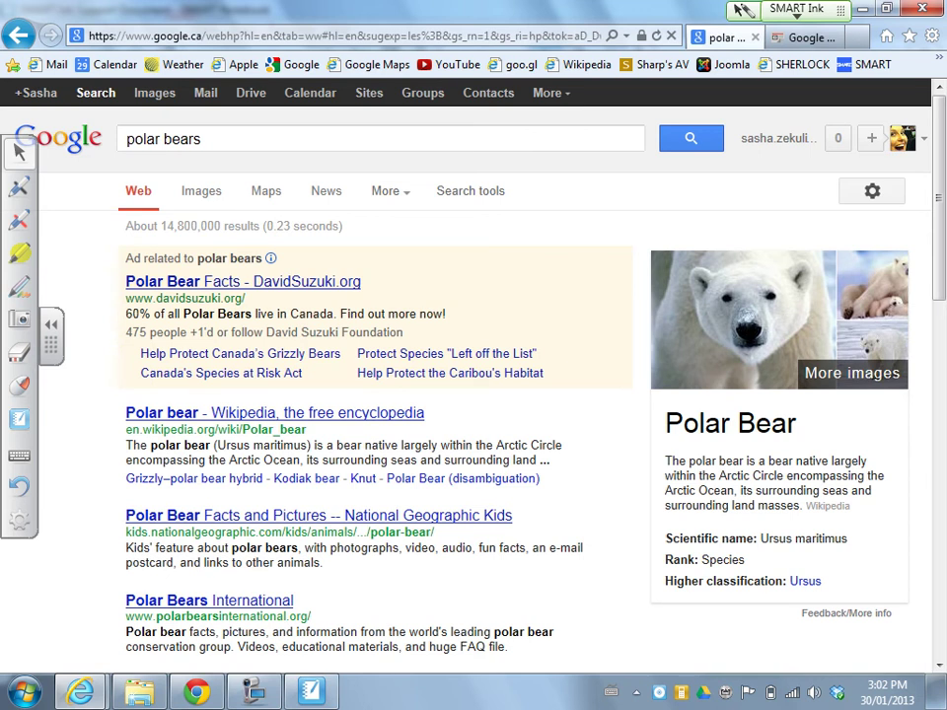
# On the Google News page, highlight the top story headline about the Phoenix office complex in yellow.
pyautogui.hotkey('ctrl', 'Tab')
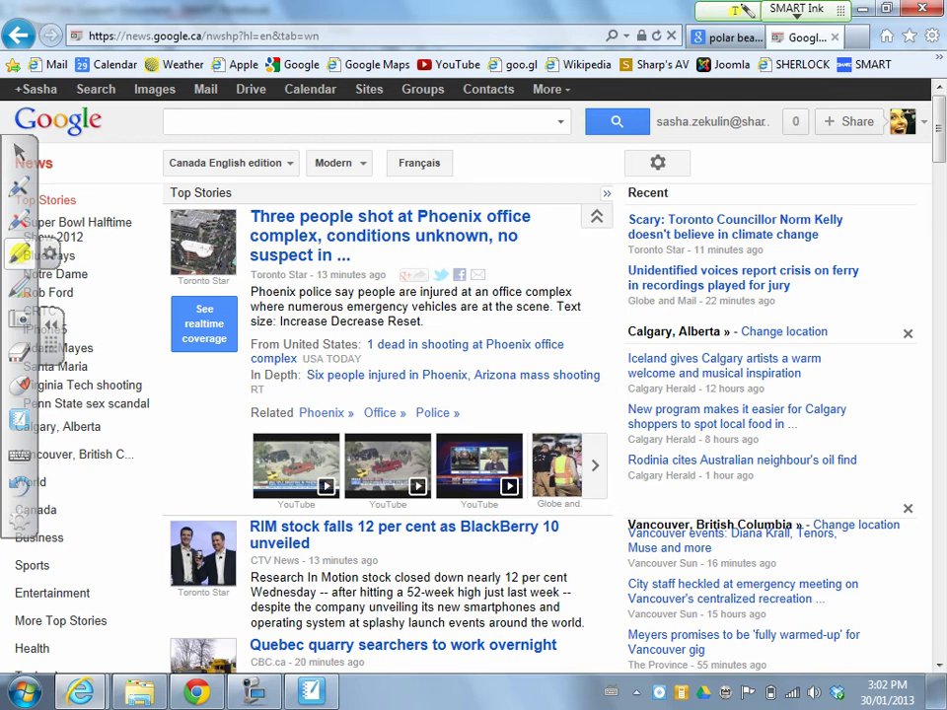
pyautogui.moveTo(252, 216)
pyautogui.mouseDown()
pyautogui.moveTo(530, 216)
pyautogui.moveTo(508, 237)
pyautogui.moveTo(518, 237)
pyautogui.mouseUp()
pyautogui.moveTo(251, 254); pyautogui.dragTo(350, 255)
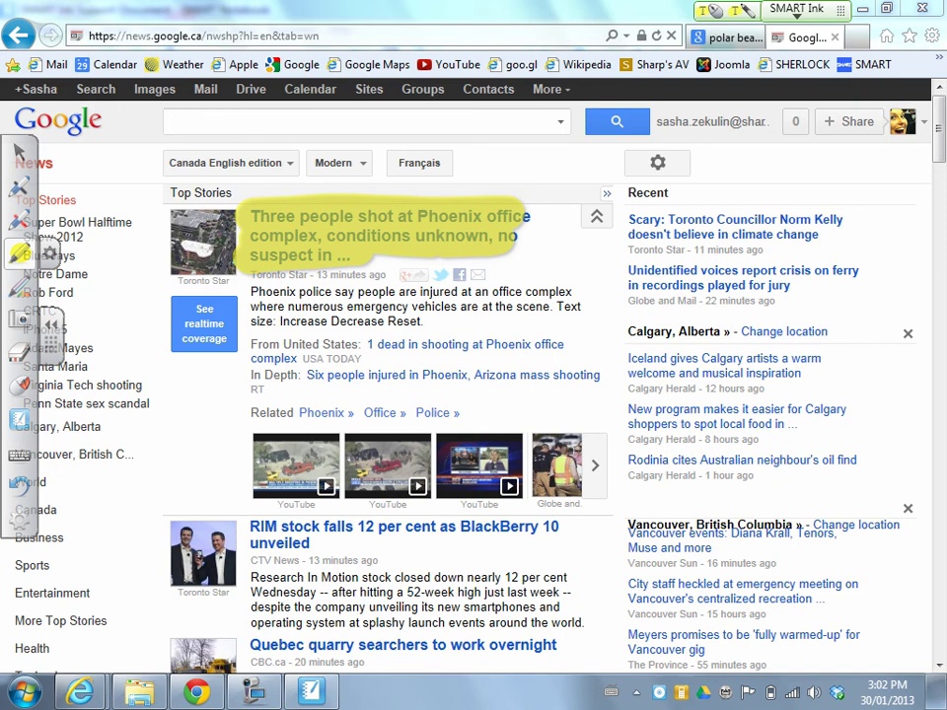
pyautogui.click(49, 252)
pyautogui.click(19, 153)
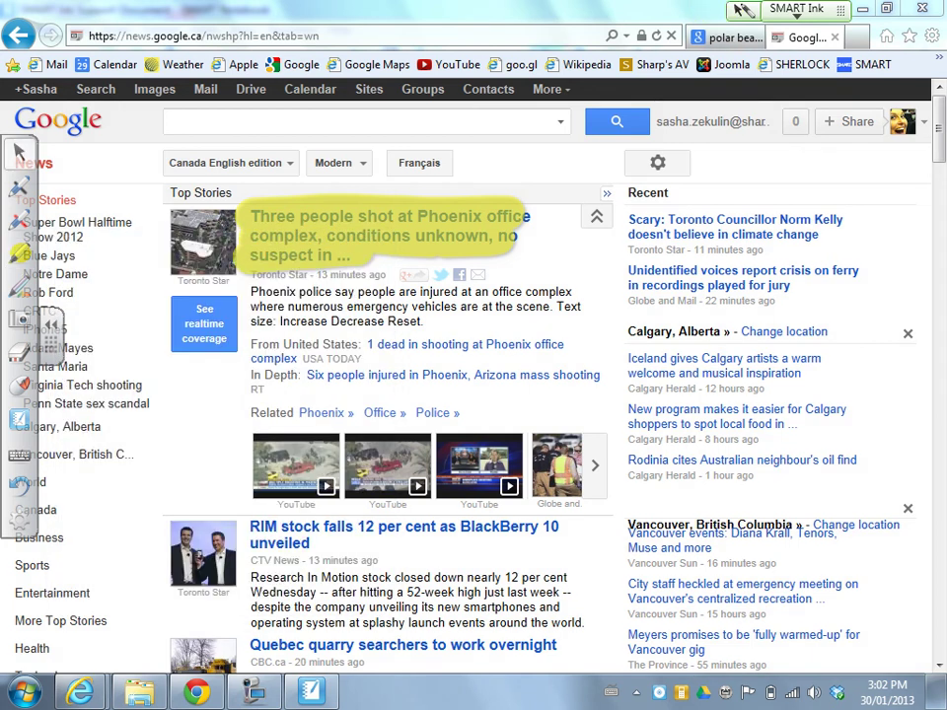
# Save the highlighter colour as green and highlight the Canada headline "Polluters to face greater liability for offshore drilling spills".
pyautogui.scroll(-5, 473, 394)
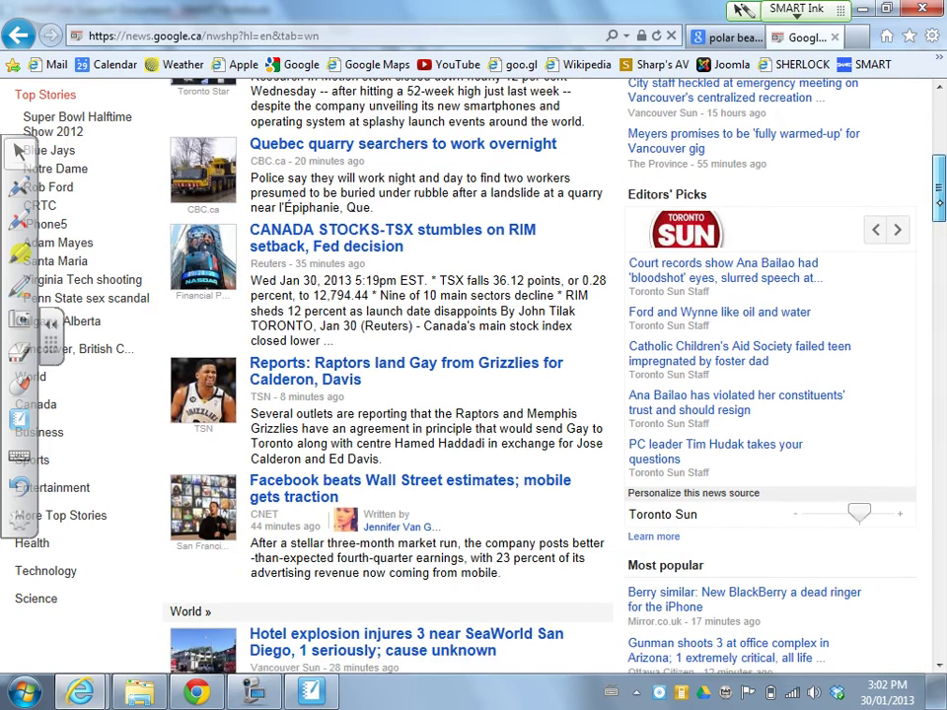
pyautogui.moveTo(939, 203); pyautogui.dragTo(931, 300)
pyautogui.scroll(-3, 474, 394)
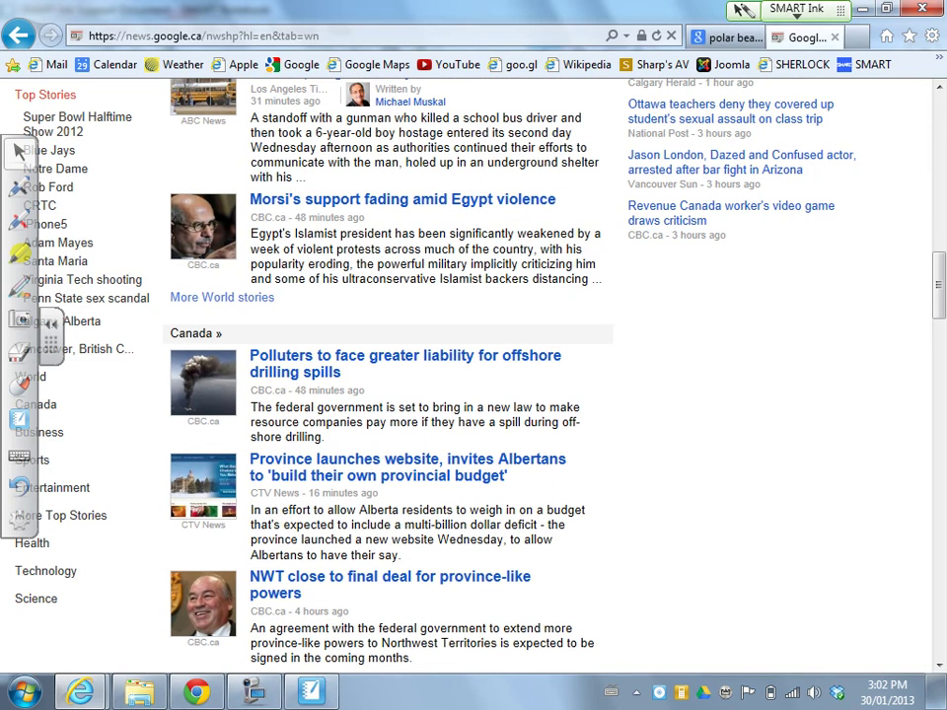
pyautogui.click(18, 254)
pyautogui.click(48, 253)
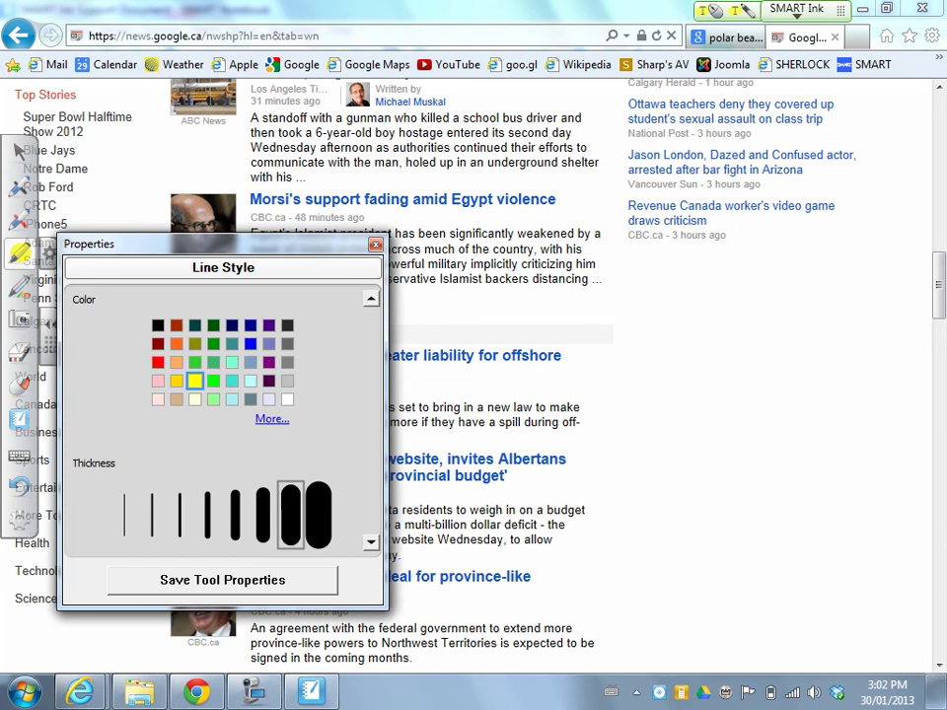
pyautogui.click(195, 362)
pyautogui.click(222, 580)
pyautogui.moveTo(241, 354)
pyautogui.mouseDown()
pyautogui.moveTo(568, 347)
pyautogui.moveTo(305, 373)
pyautogui.moveTo(393, 373)
pyautogui.mouseUp()
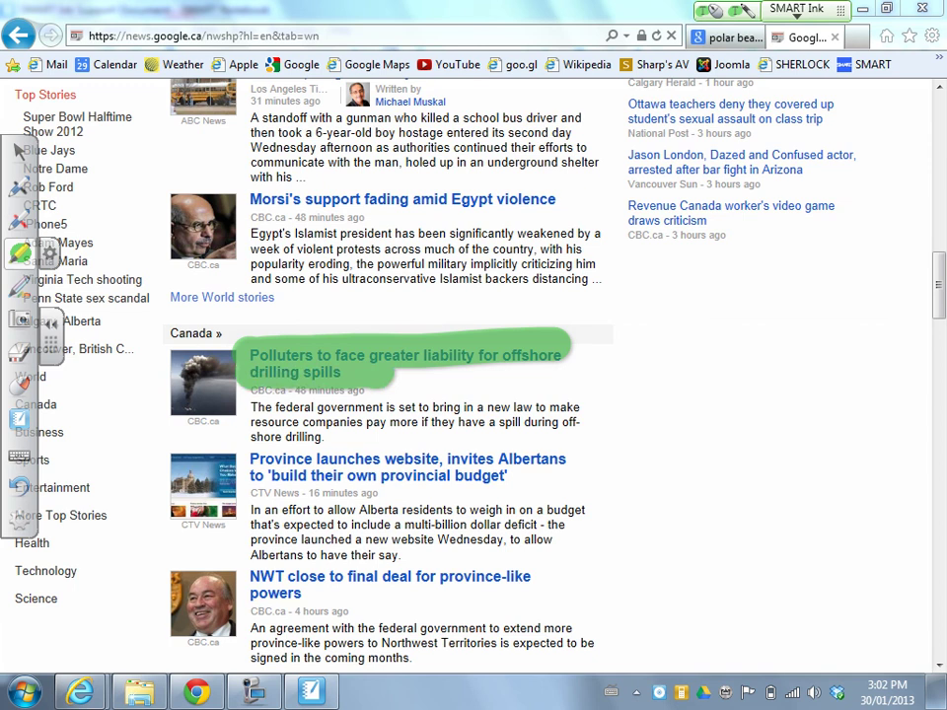
pyautogui.click(19, 152)
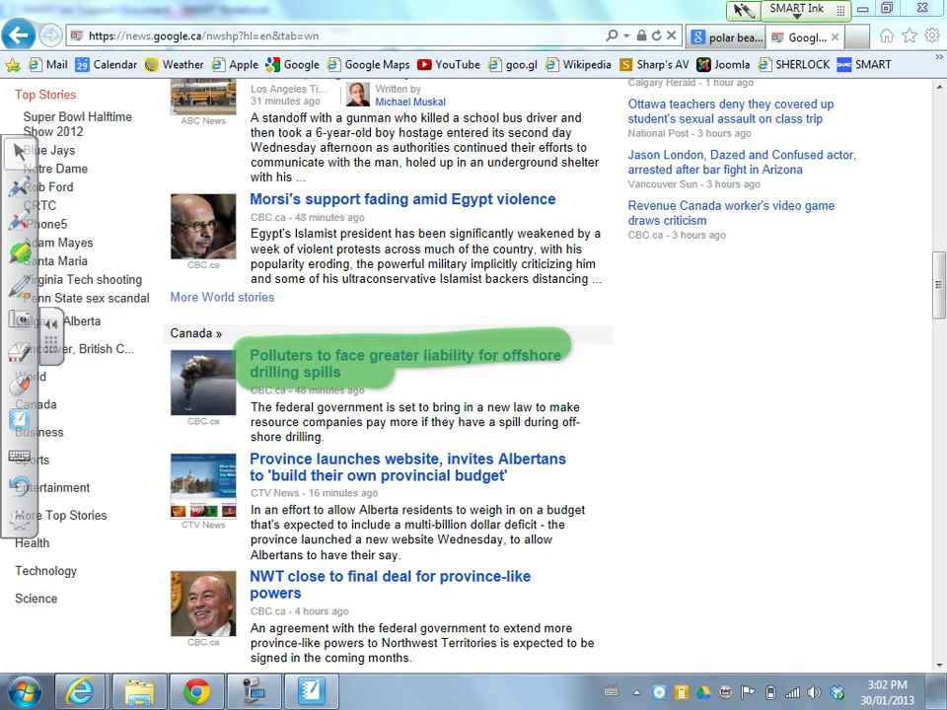
pyautogui.click(51, 325)
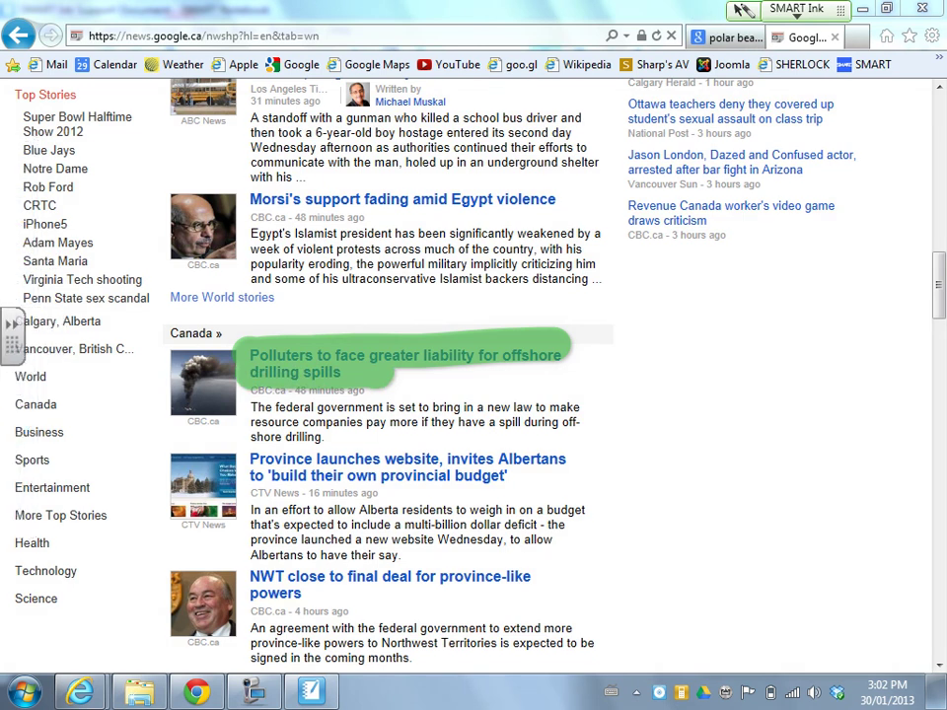
# Look through the Google News page to check how the yellow and green highlights move with the content.
pyautogui.scroll(6, 473, 374)
pyautogui.scroll(7, 933, 229)
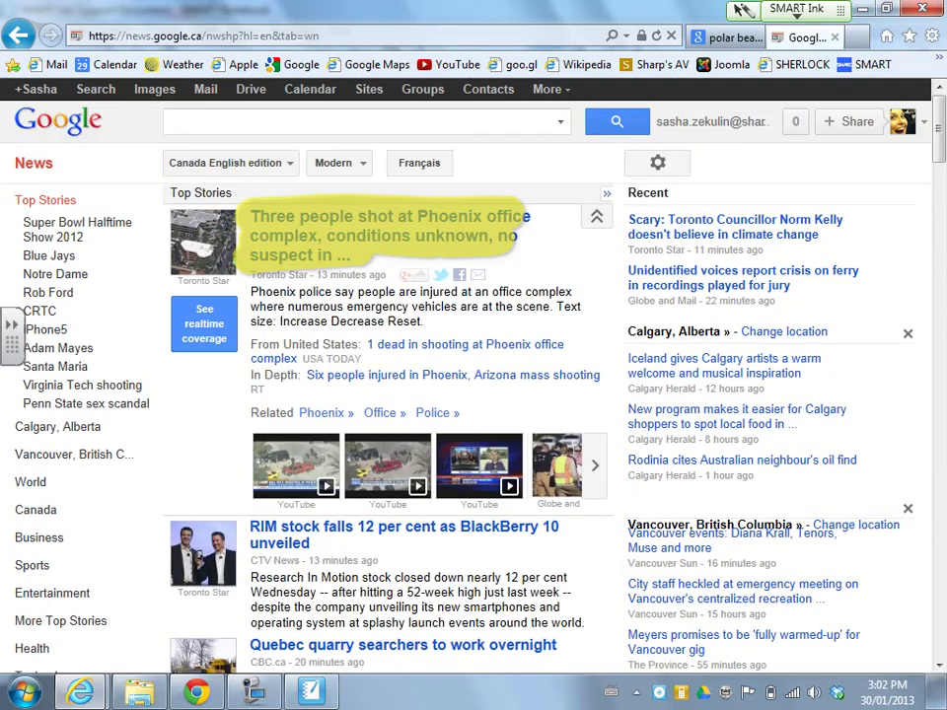
pyautogui.scroll(-10, 942, 229)
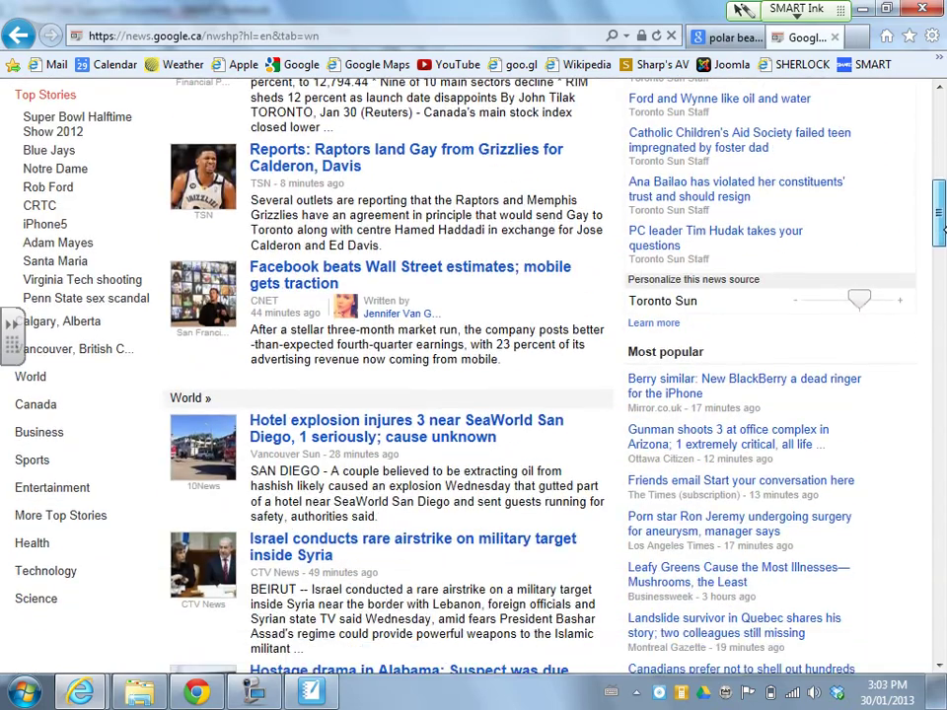
pyautogui.moveTo(942, 229); pyautogui.dragTo(939, 122)
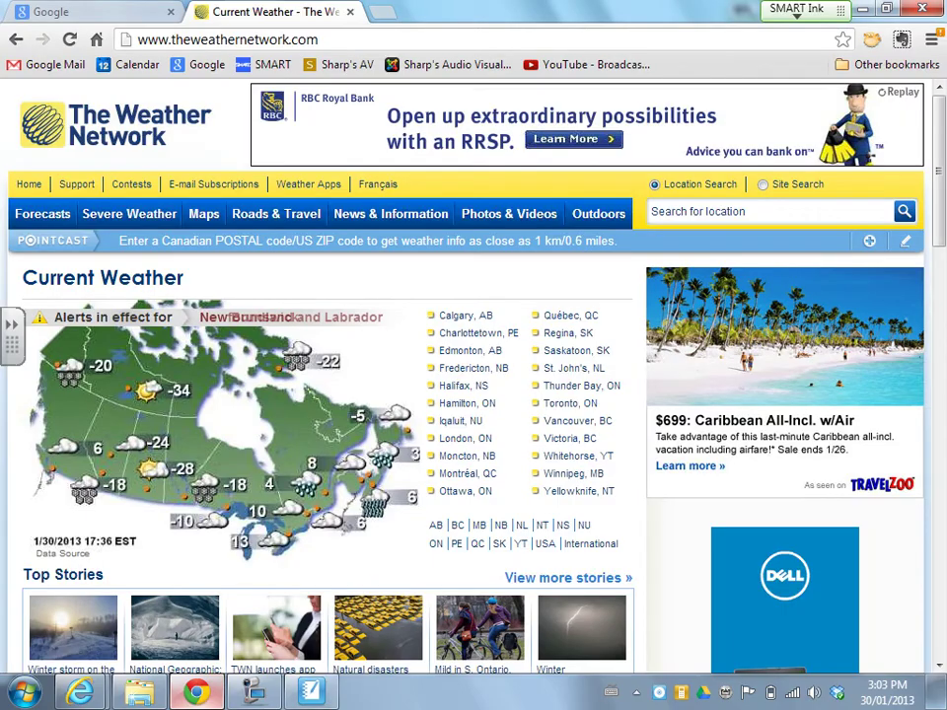
# Switch to the Google page in Chrome and handwrite "news" in black ink below the search box.
pyautogui.click(99, 12)
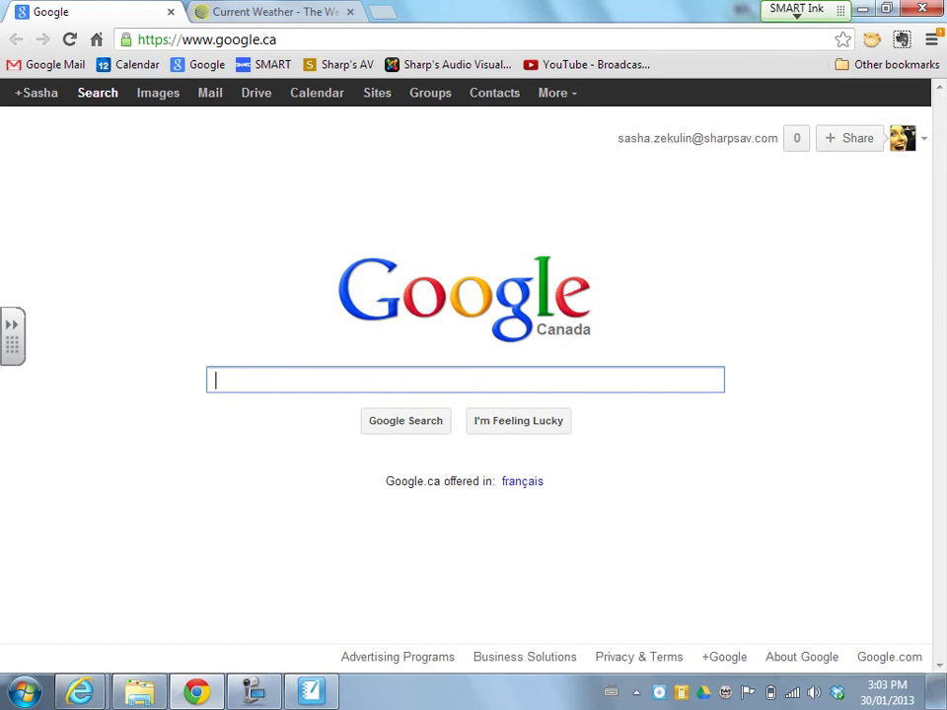
pyautogui.click(13, 336)
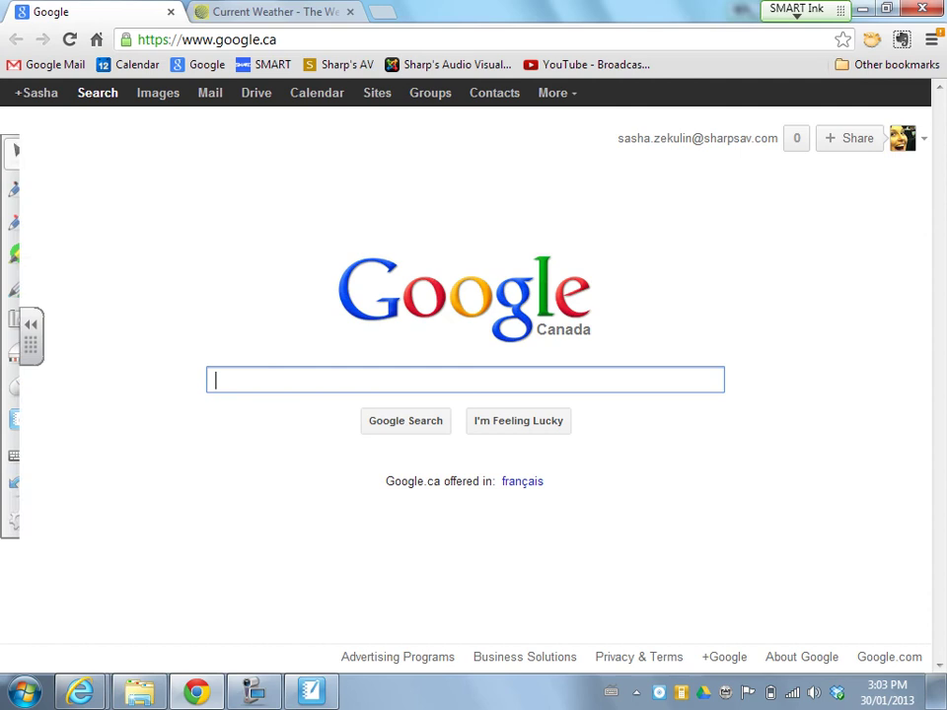
pyautogui.click(19, 186)
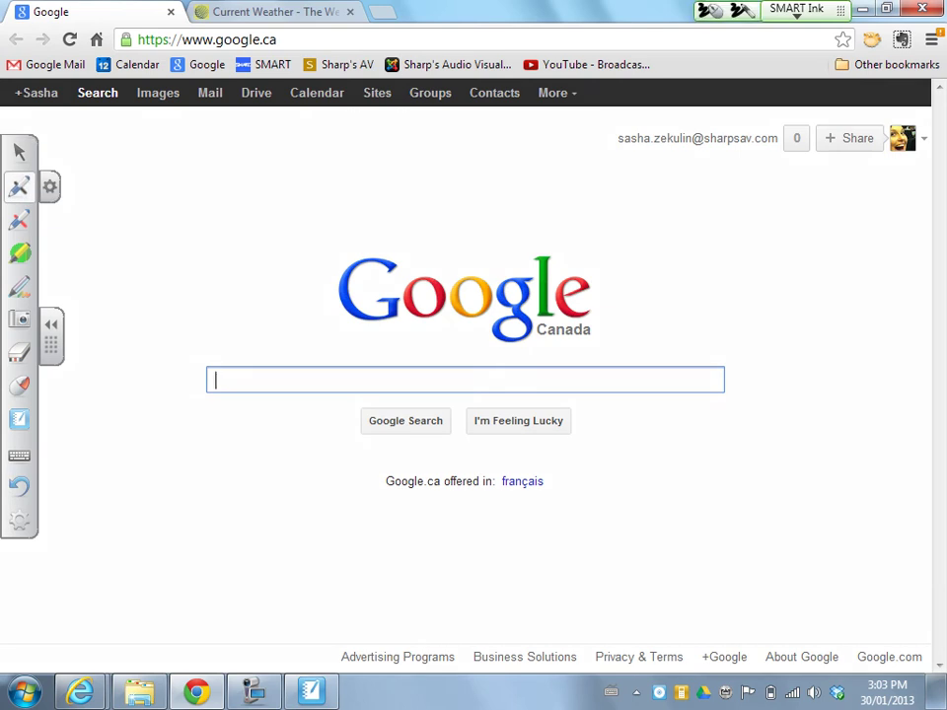
pyautogui.moveTo(490, 528)
pyautogui.mouseDown()
pyautogui.moveTo(531, 554)
pyautogui.moveTo(605, 539)
pyautogui.moveTo(618, 525)
pyautogui.mouseUp()
pyautogui.moveTo(646, 526); pyautogui.dragTo(624, 552)
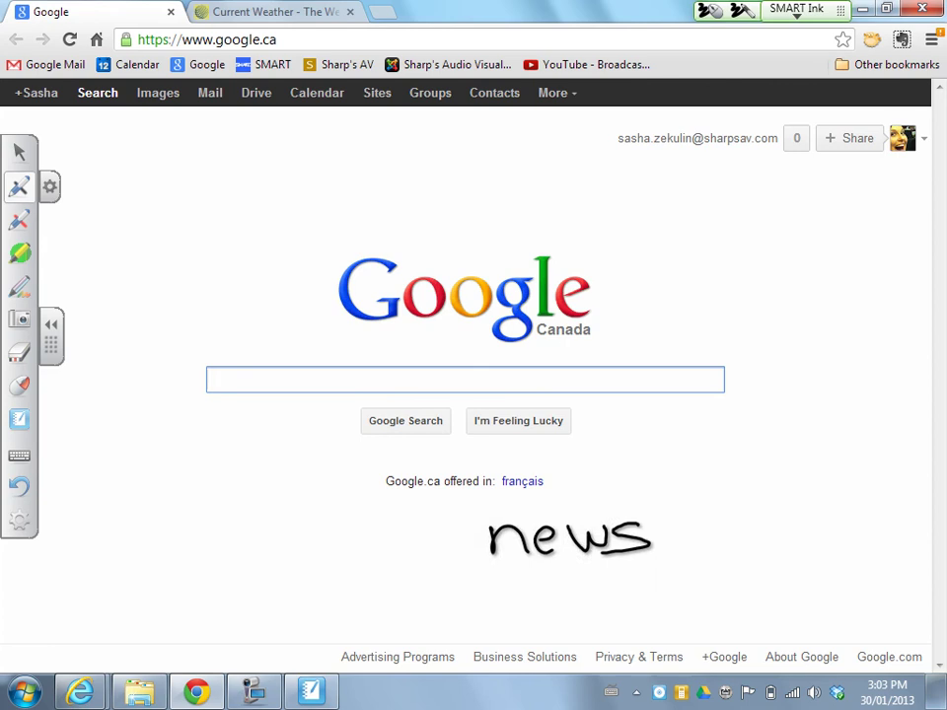
pyautogui.click(19, 152)
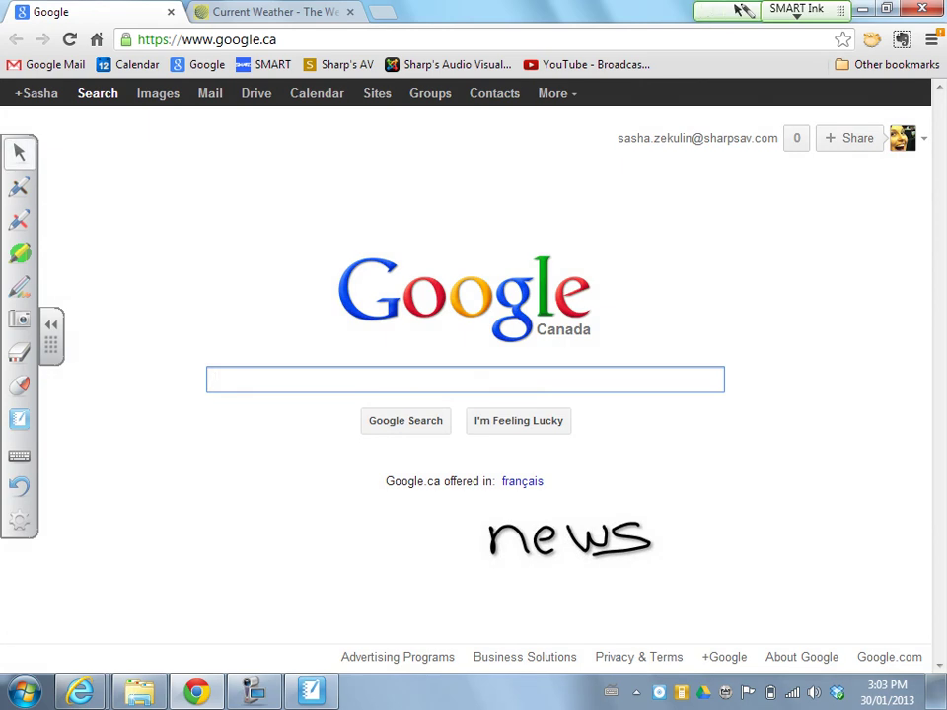
# Convert the handwritten "news" to text, insert it into the Google search box and run the search.
pyautogui.click(569, 538)
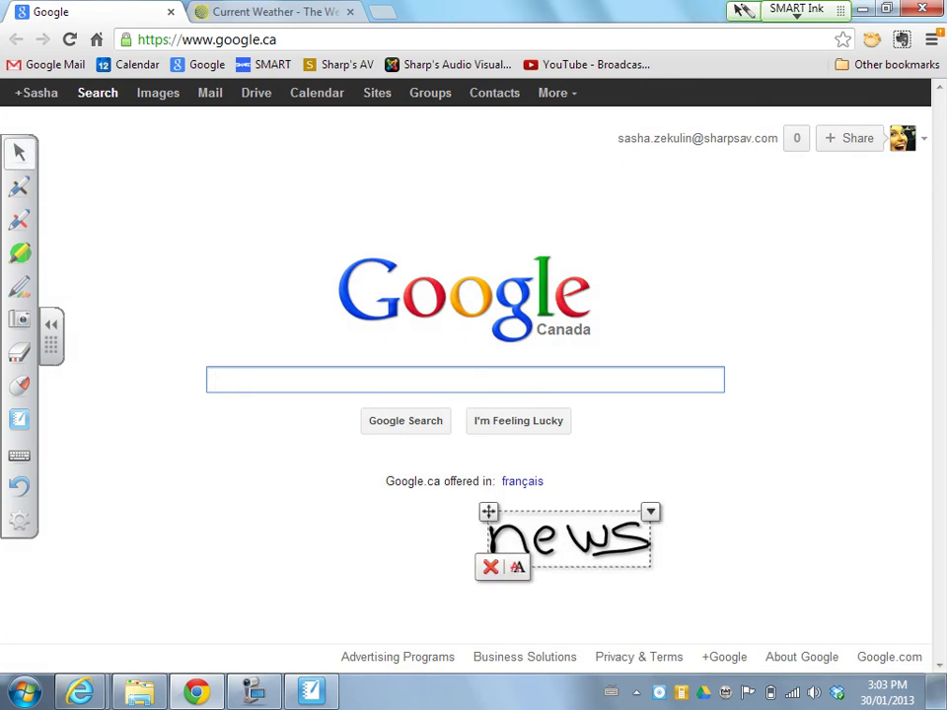
pyautogui.click(517, 567)
pyautogui.click(388, 498)
pyautogui.moveTo(388, 497); pyautogui.dragTo(283, 400)
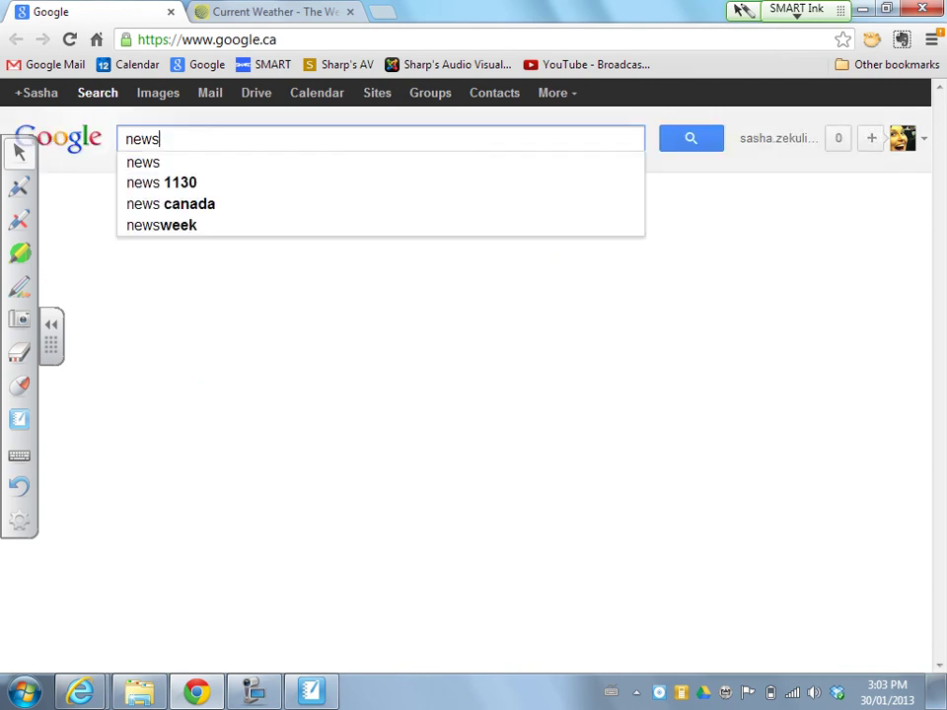
pyautogui.click(688, 137)
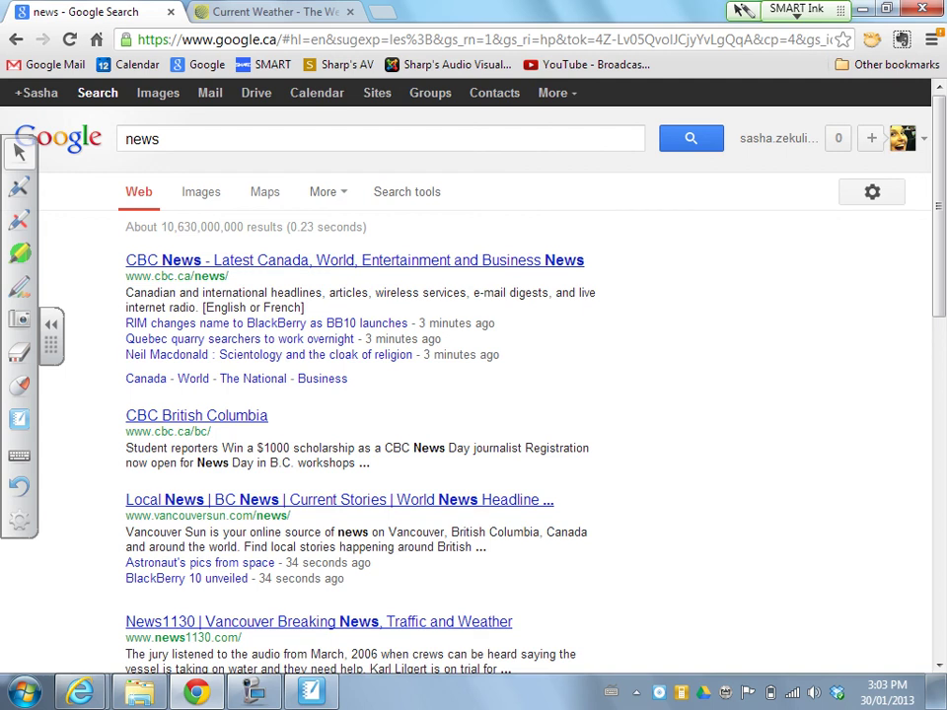
# On the Weather Network page, circle Calgary, Vancouver and Victoria in the city list in black ink and collapse the floating toolbar.
pyautogui.click(272, 12)
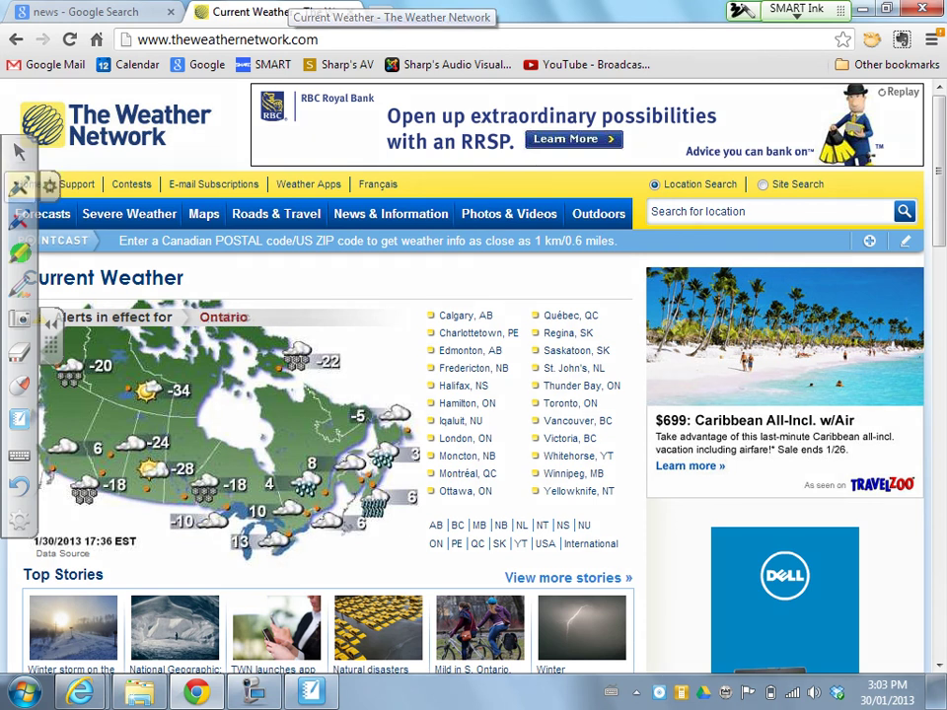
pyautogui.moveTo(499, 307)
pyautogui.mouseDown()
pyautogui.moveTo(424, 313)
pyautogui.moveTo(505, 310)
pyautogui.mouseUp()
pyautogui.moveTo(604, 431)
pyautogui.mouseDown()
pyautogui.moveTo(533, 443)
pyautogui.moveTo(613, 435)
pyautogui.mouseUp()
pyautogui.moveTo(533, 423)
pyautogui.mouseDown()
pyautogui.moveTo(574, 409)
pyautogui.moveTo(562, 429)
pyautogui.mouseUp()
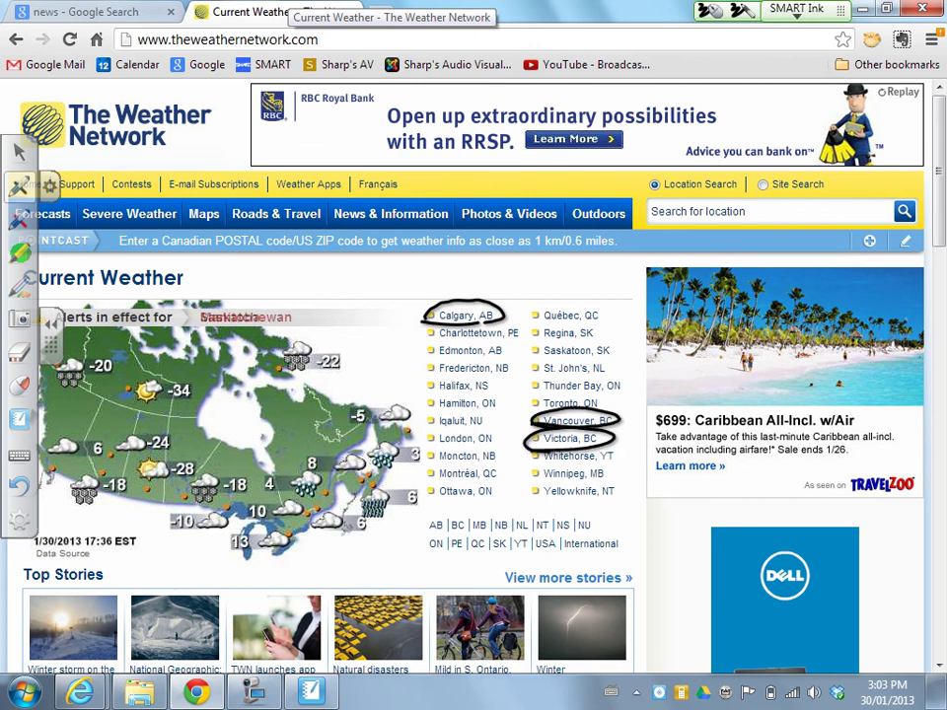
pyautogui.click(50, 324)
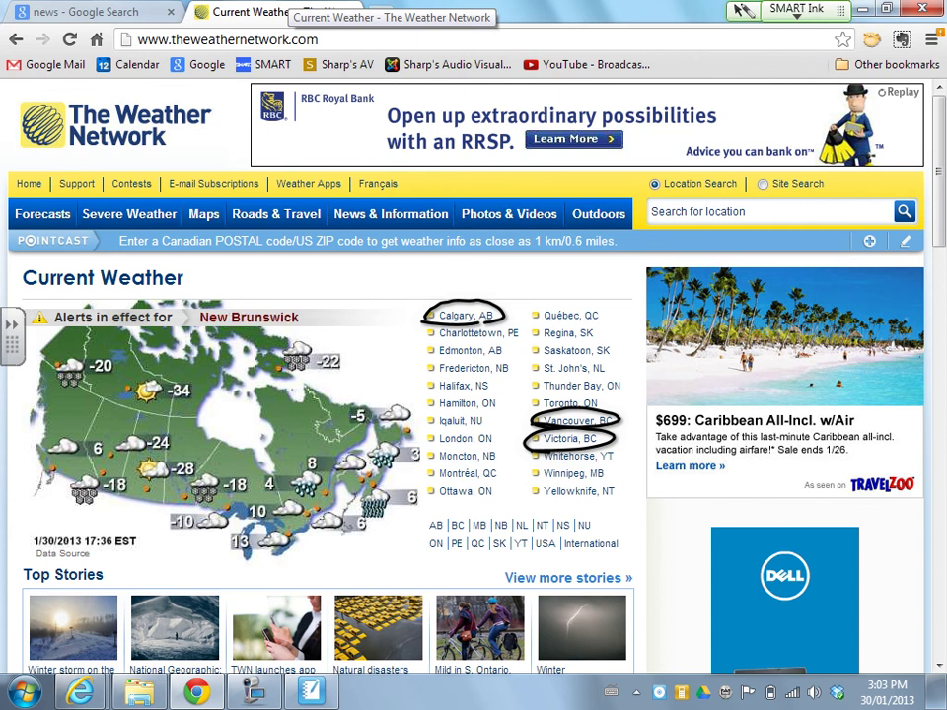
# Look through the Weather Network page in Chrome to check whether the ink circles move with the content.
pyautogui.scroll(-4, 325, 375)
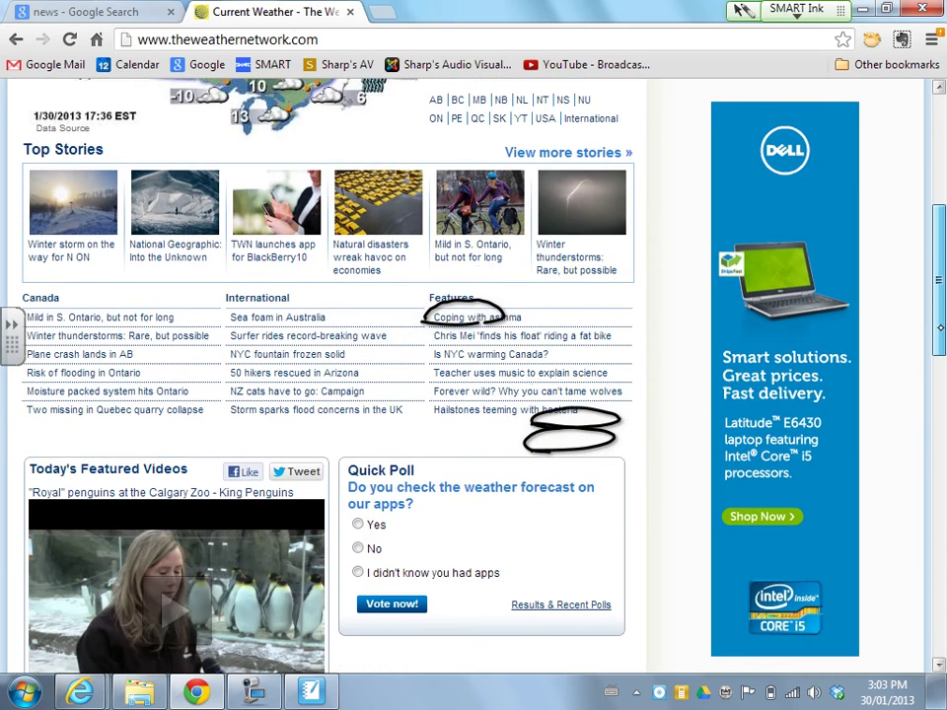
pyautogui.moveTo(940, 327)
pyautogui.mouseDown()
pyautogui.moveTo(940, 410)
pyautogui.moveTo(940, 372)
pyautogui.mouseUp()
pyautogui.scroll(5, 325, 375)
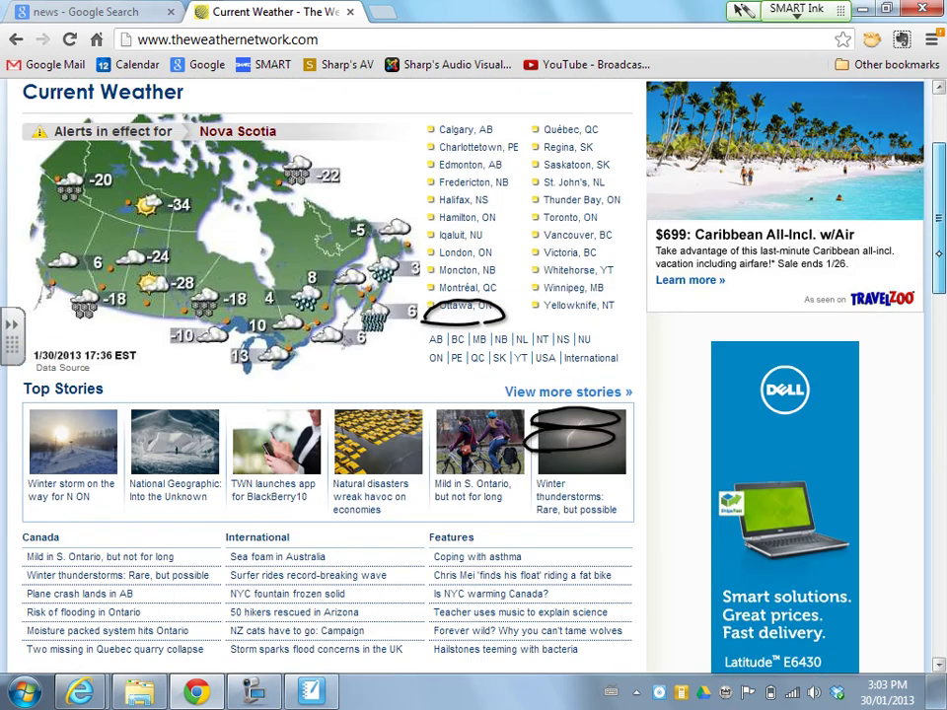
pyautogui.scroll(2, 326, 375)
pyautogui.scroll(-1, 326, 375)
pyautogui.scroll(-1, 325, 375)
pyautogui.scroll(2, 325, 375)
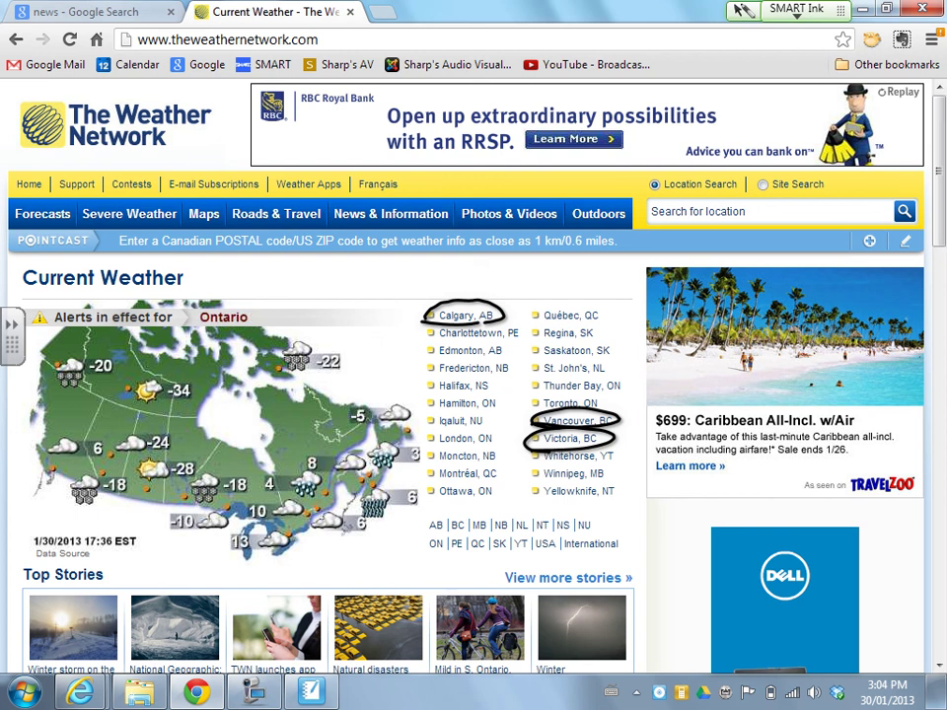
# Capture the annotated Weather Network page with SMART Ink into the SMART Notebook document and view the captured page.
pyautogui.click(795, 10)
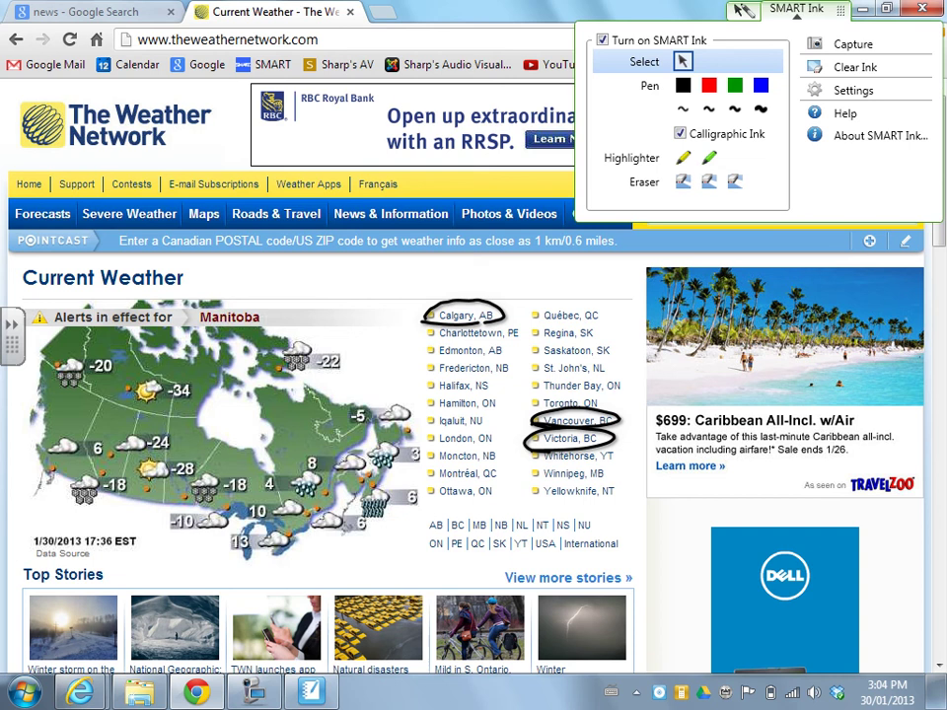
pyautogui.click(839, 42)
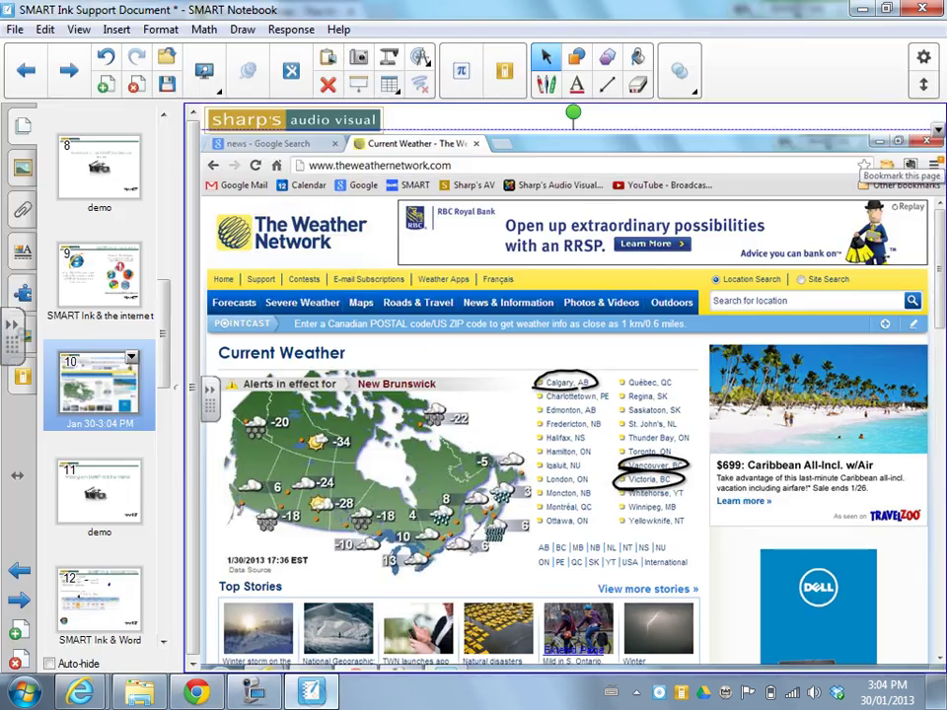
pyautogui.scroll(-3, 567, 595)
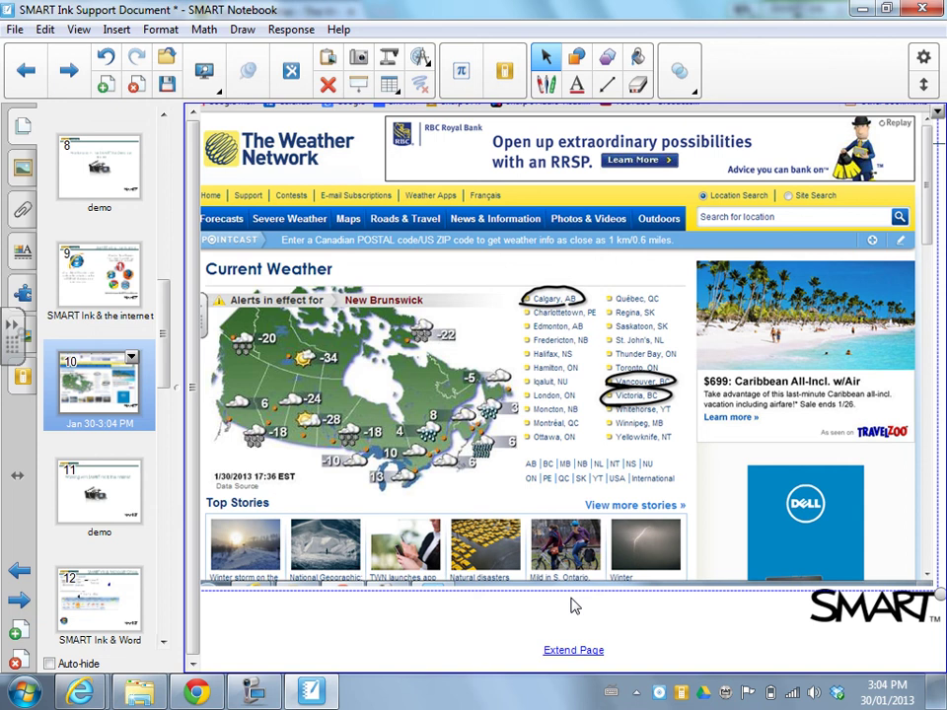
# Switch to the Google News window with the highlighted headline in Internet Explorer.
pyautogui.moveTo(78, 691)
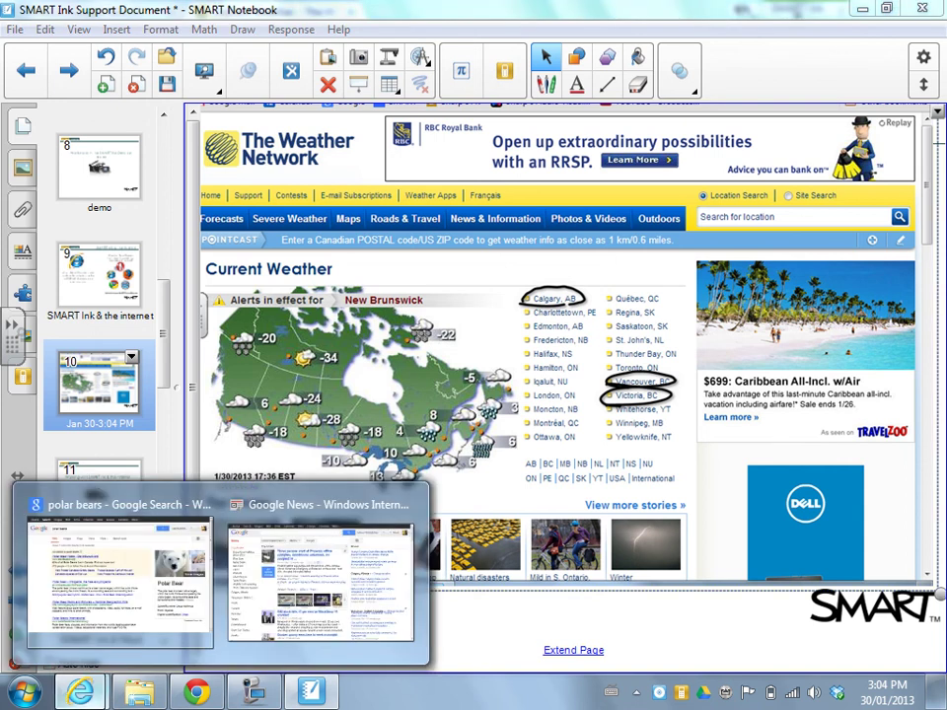
pyautogui.click(288, 617)
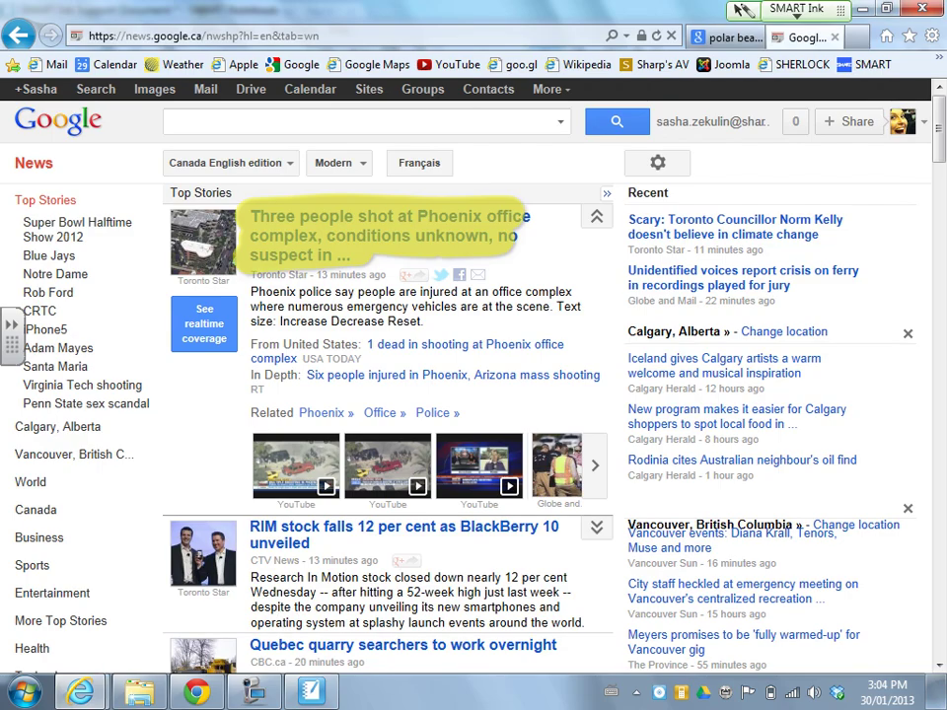